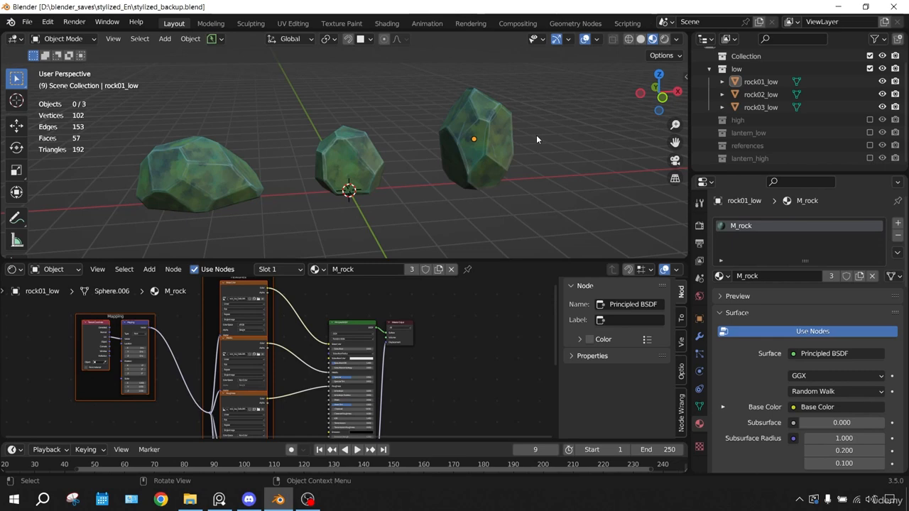
Switch to the reference board and examine the forest painting's grass and rocks
click(219, 498)
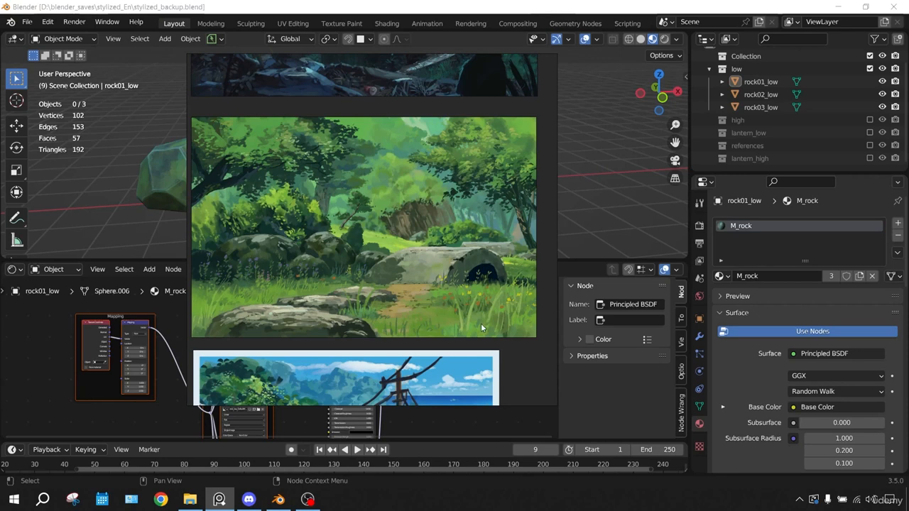
scroll(387, 234, down, 4)
middle_drag(395, 265, 392, 228)
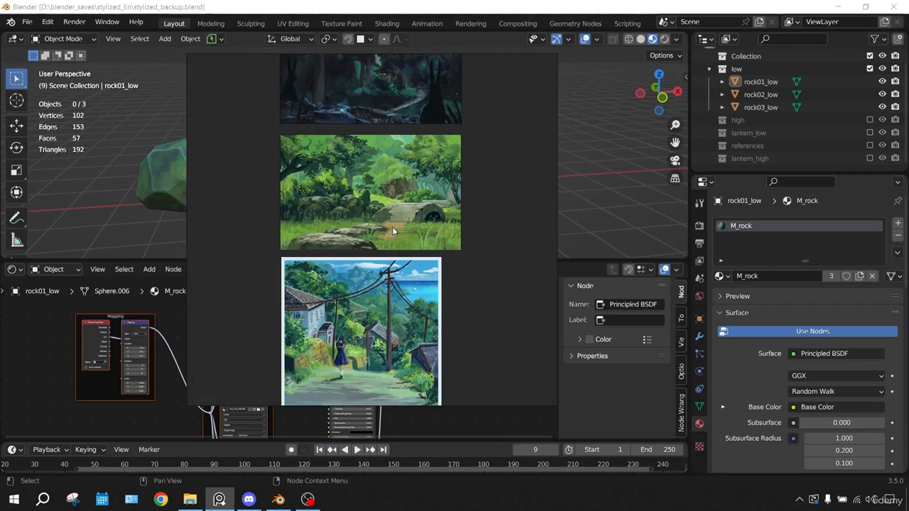
scroll(408, 231, up, 3)
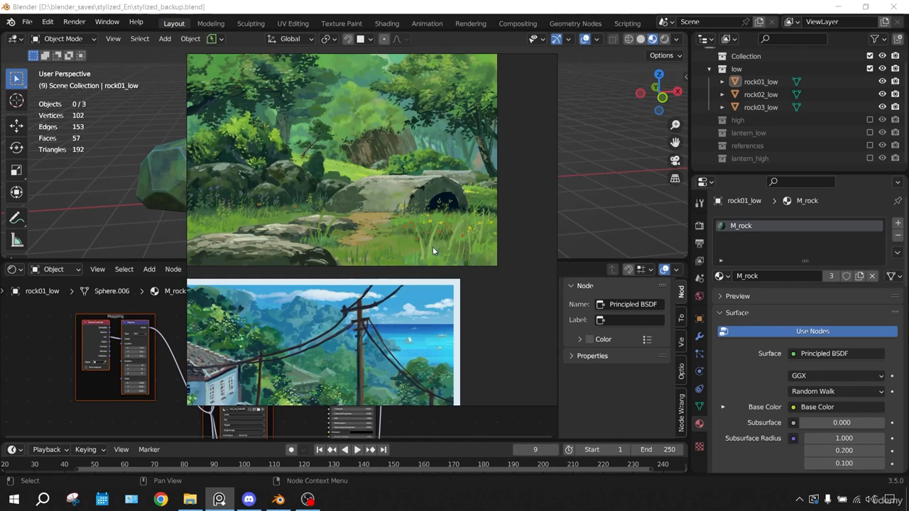
middle_drag(464, 259, 492, 120)
middle_drag(345, 101, 377, 274)
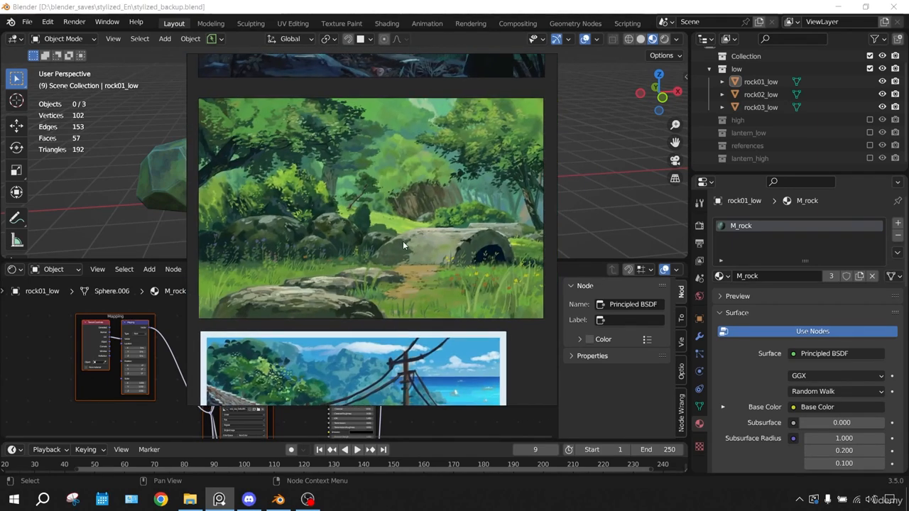
middle_drag(403, 242, 387, 114)
Study the overgrown castle garden reference, examining its grass, stone path, columns, walls and foliage up close
scroll(384, 374, down, 4)
scroll(386, 287, up, 10)
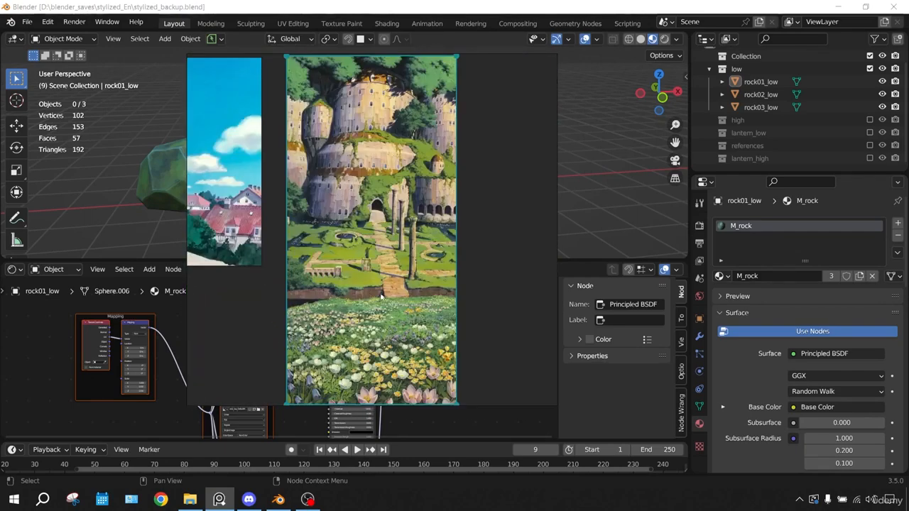
middle_drag(343, 278, 374, 312)
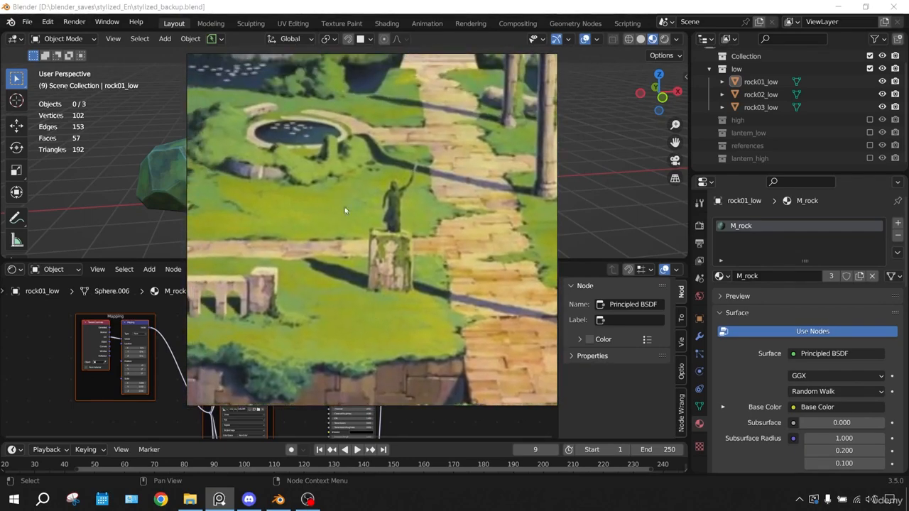
scroll(365, 183, down, 2)
middle_drag(366, 181, 343, 218)
scroll(468, 212, up, 2)
middle_drag(469, 212, 374, 219)
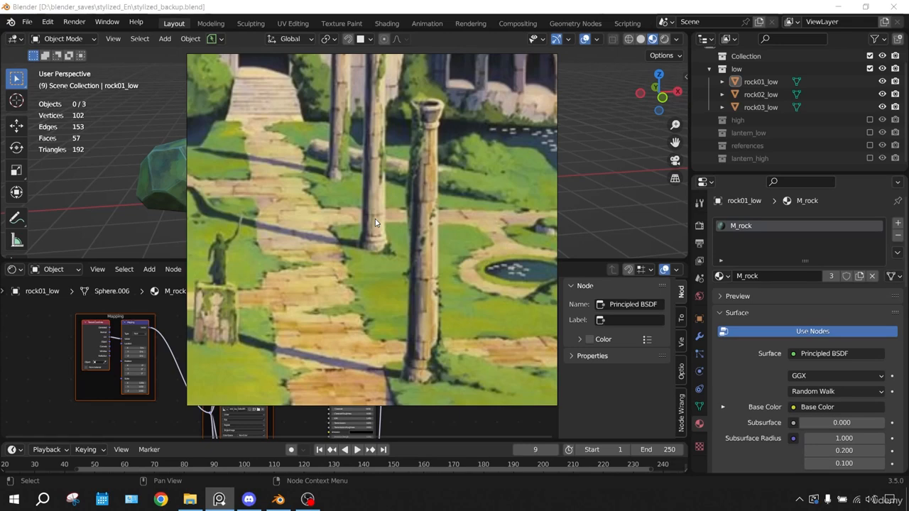
scroll(375, 218, down, 1)
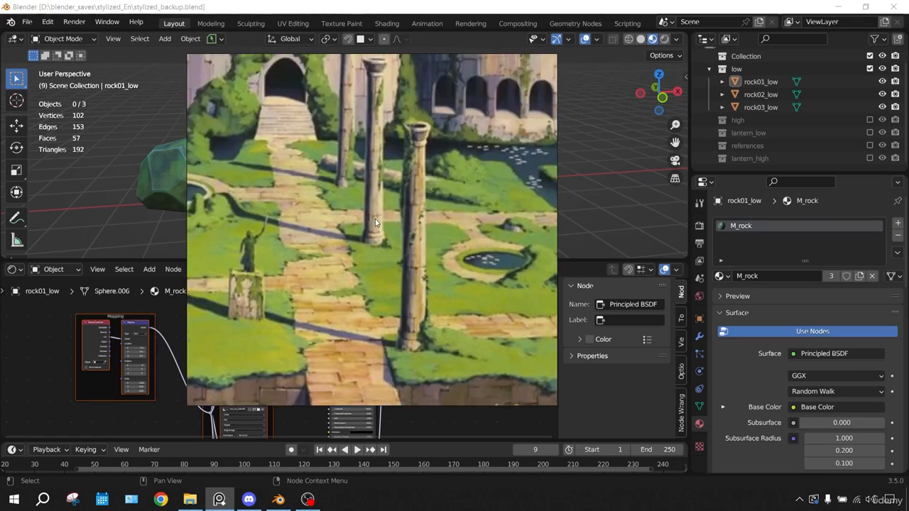
scroll(375, 223, down, 1)
scroll(358, 221, up, 2)
scroll(353, 221, down, 1)
scroll(349, 220, up, 1)
scroll(347, 220, down, 4)
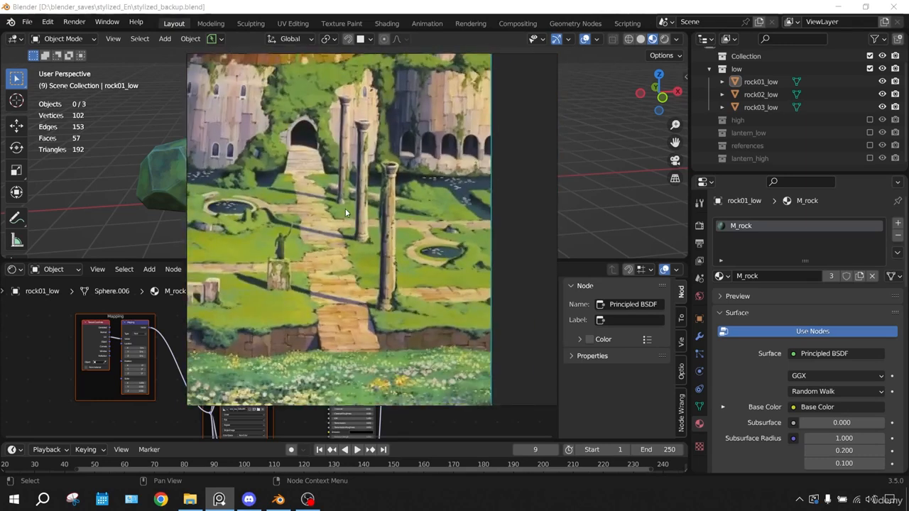
scroll(419, 183, up, 3)
scroll(420, 184, up, 2)
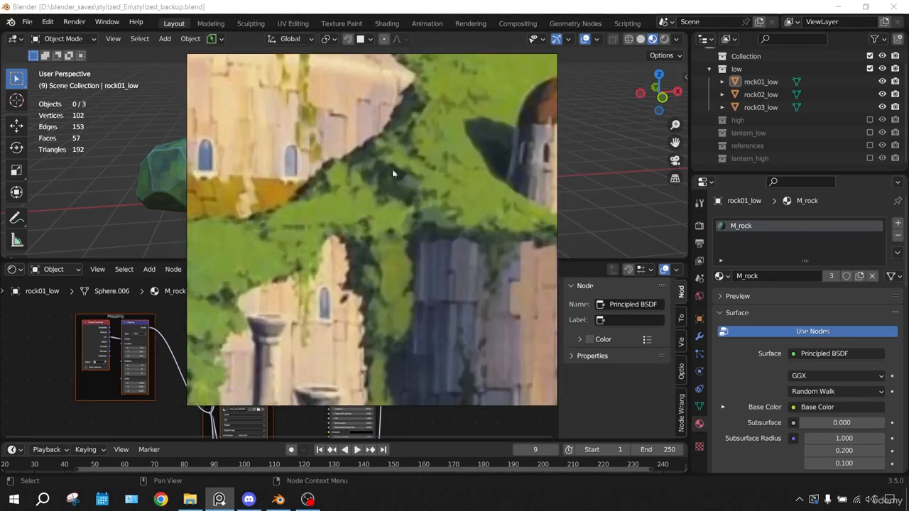
scroll(290, 203, down, 4)
scroll(345, 221, up, 3)
middle_drag(486, 146, 455, 223)
middle_drag(275, 324, 358, 185)
scroll(354, 135, down, 4)
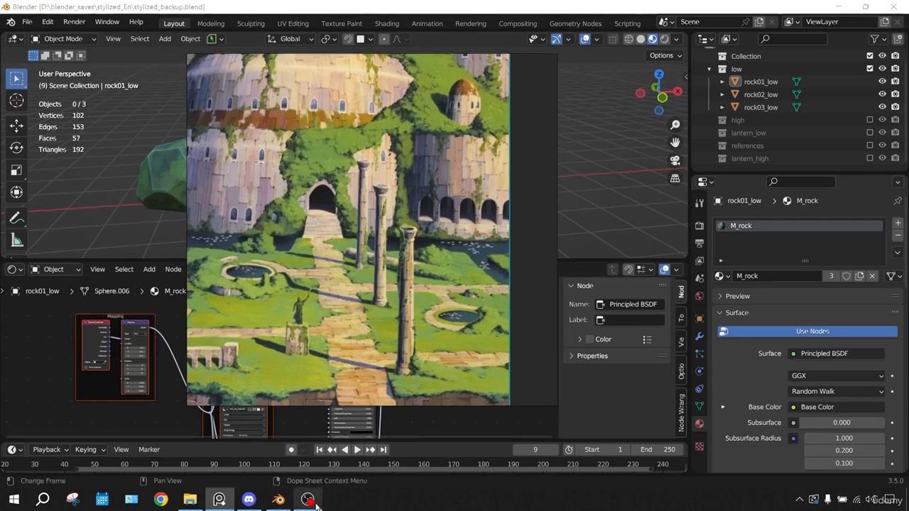
Return to Blender, enlarge the 3D viewport and add a 2 m plane at the world origin
click(279, 500)
drag(225, 260, 192, 408)
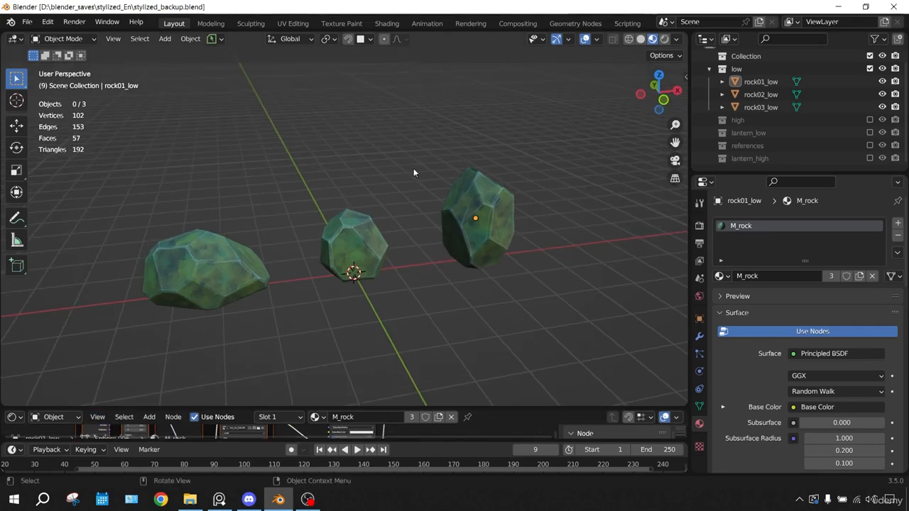
key(shift+a)
click(435, 167)
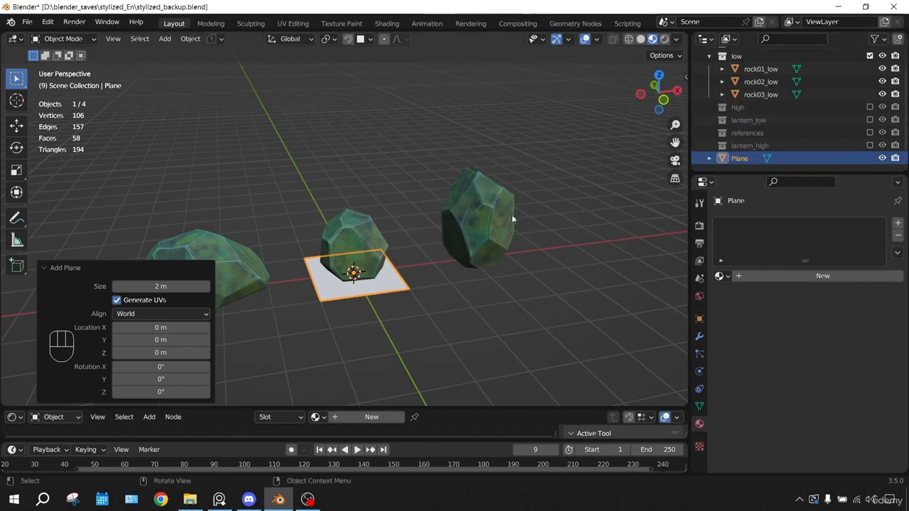
Move the plane into a new collection named "render stuff"
click(388, 288)
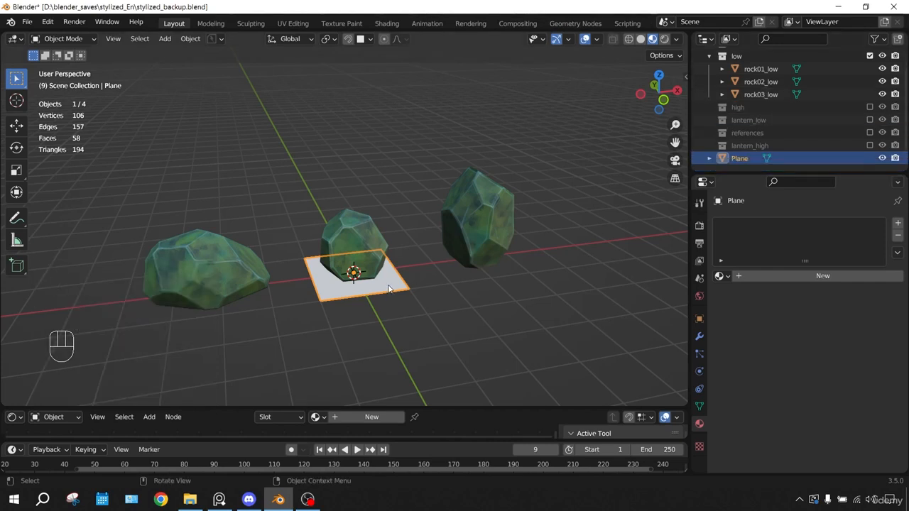
key(m)
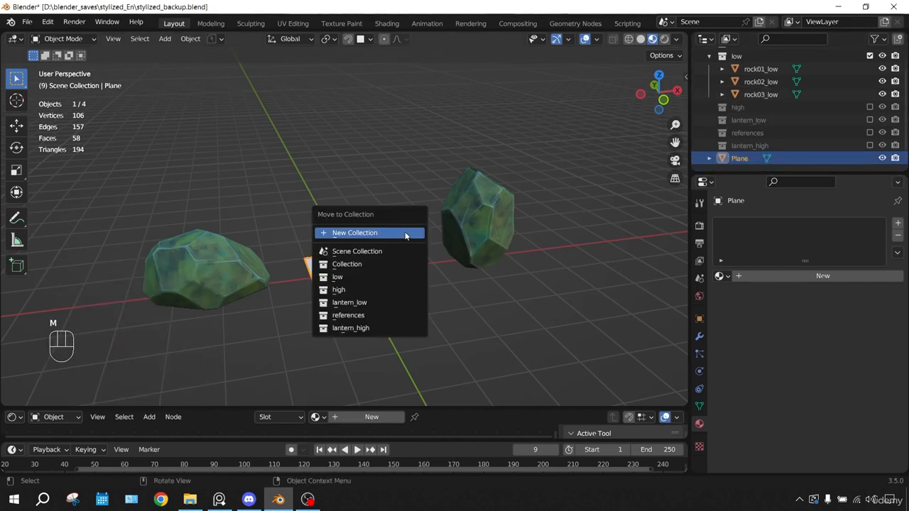
click(406, 233)
text(render stuff)
key(Return)
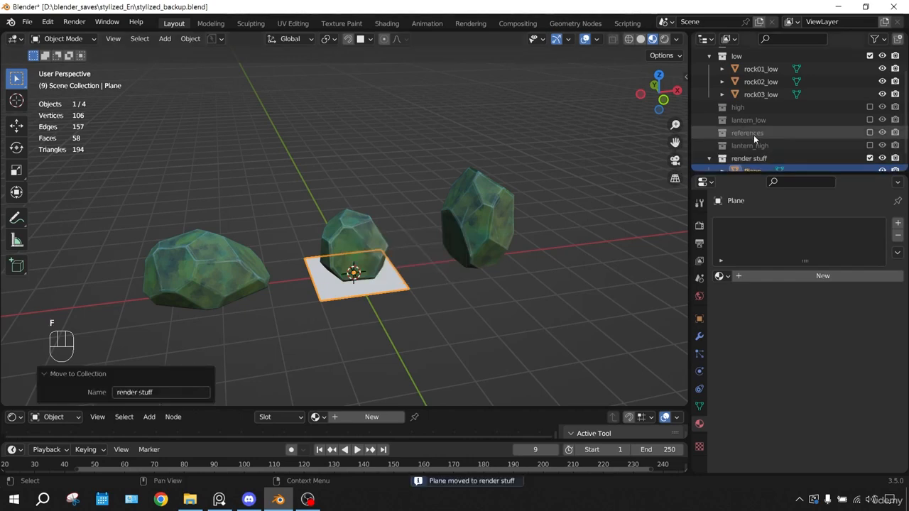
scroll(753, 134, down, 1)
scroll(395, 277, down, 1)
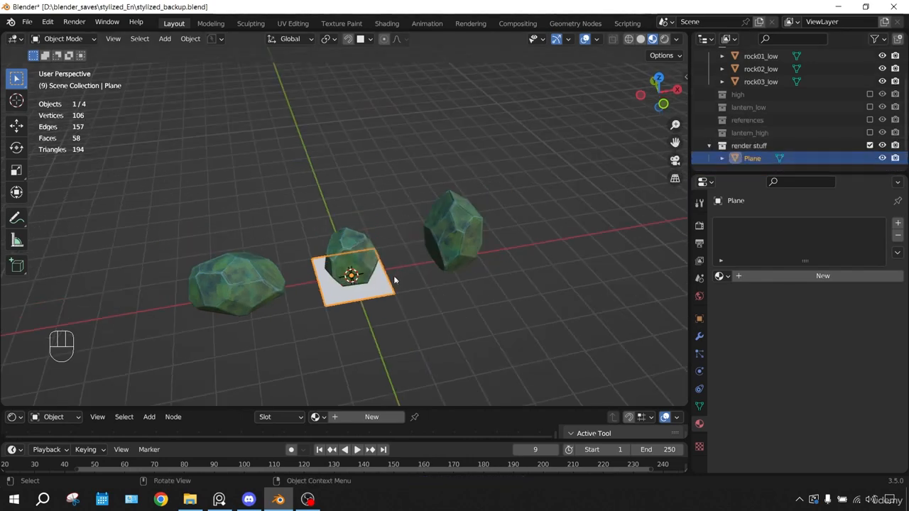
Scale the plane up so it extends beneath all three rocks as ground
key(s)
click(568, 248)
middle_drag(567, 248, 408, 217)
Subdivide the ground plane four times with one cut each to form a 16 by 16 grid of faces
key(Tab)
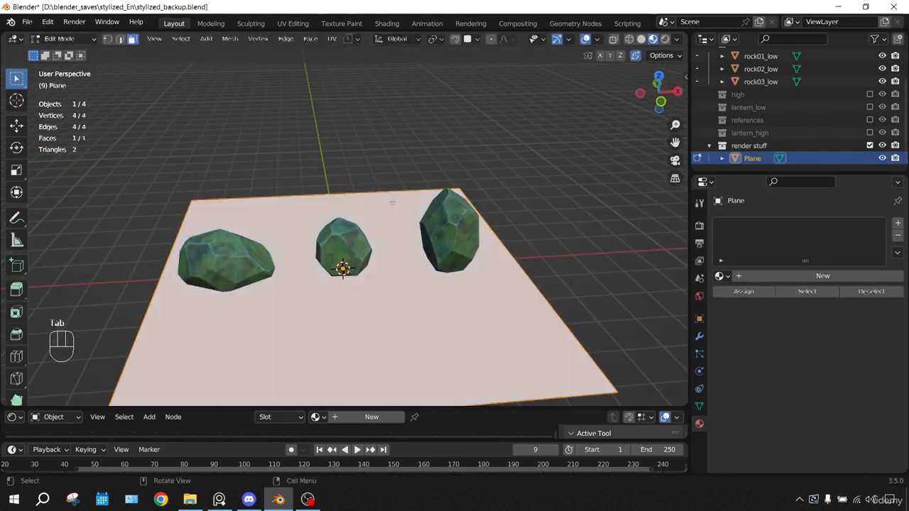
right_click(370, 210)
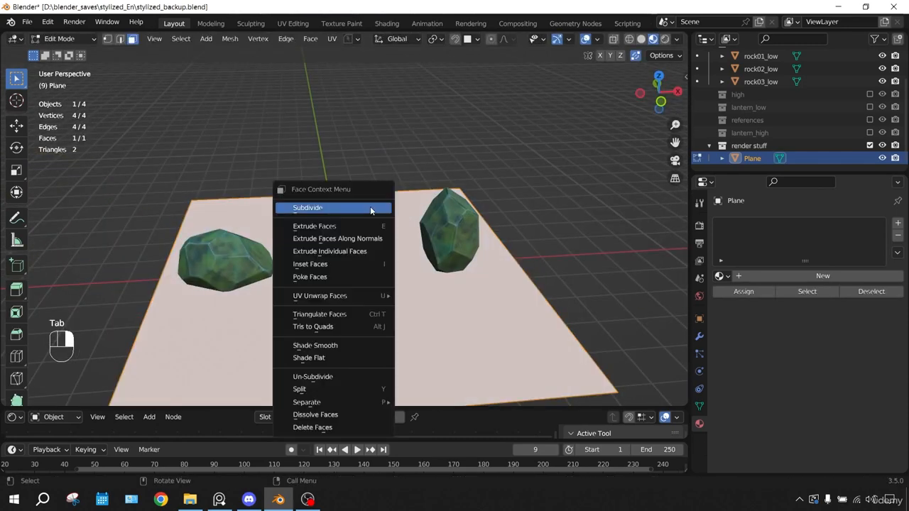
click(371, 210)
right_click(372, 208)
click(371, 207)
right_click(371, 207)
click(370, 207)
middle_drag(371, 207, 564, 165)
right_click(390, 211)
click(390, 211)
middle_drag(389, 201, 363, 210)
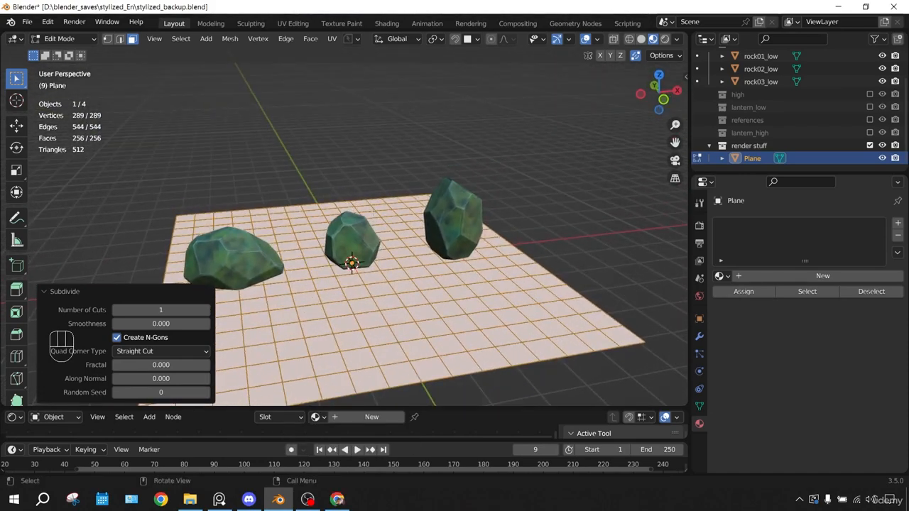
middle_drag(367, 142, 335, 170)
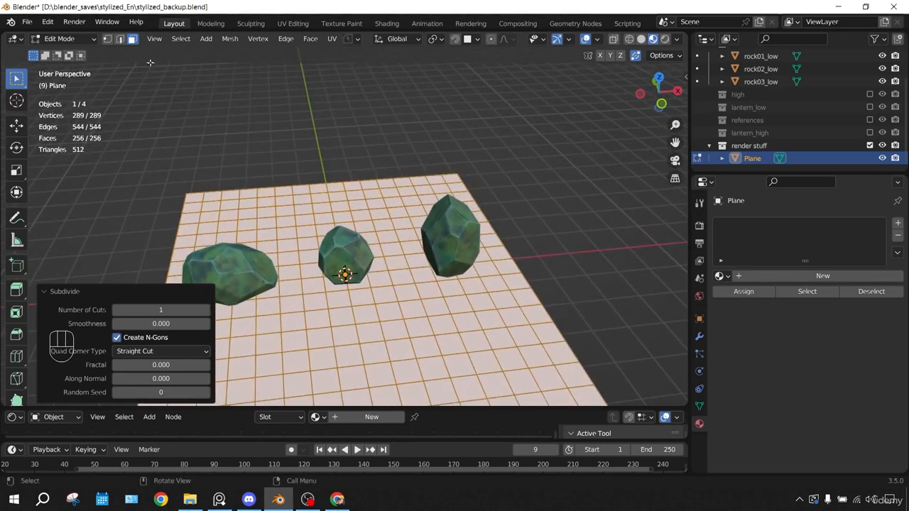
Enable proportional editing in vertex selection mode and select a ground vertex behind the wide, low rock
key(1)
shift+middle_drag(224, 144, 296, 138)
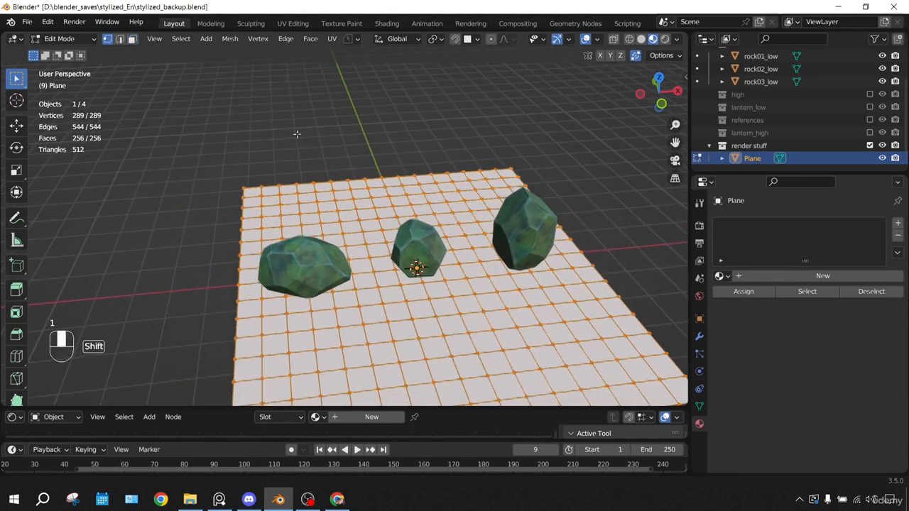
click(492, 40)
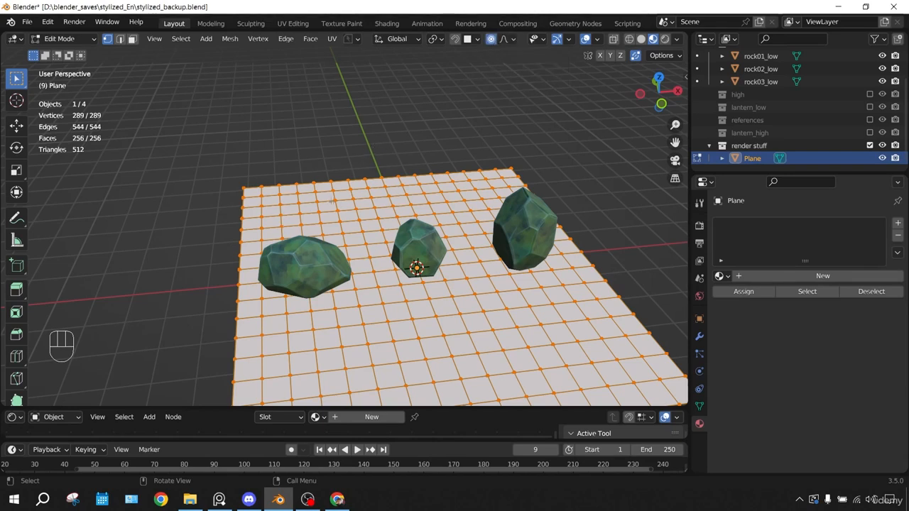
click(320, 212)
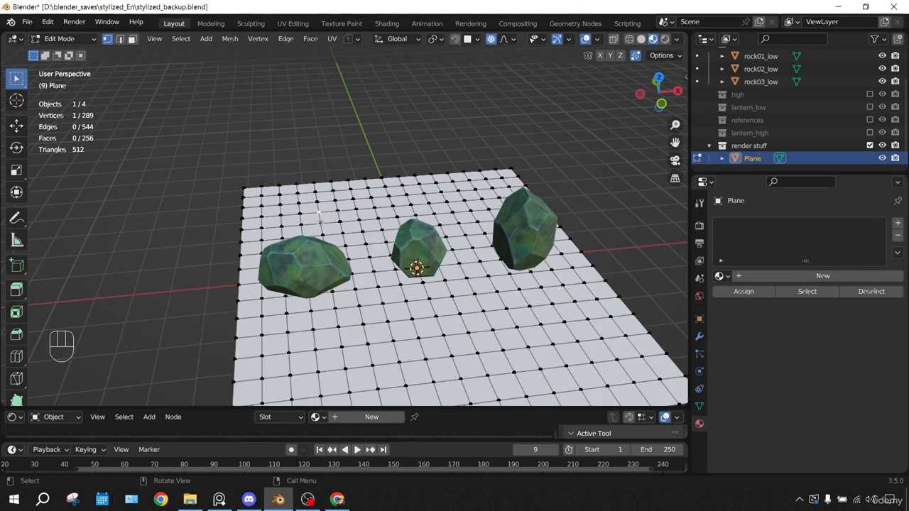
middle_drag(411, 193, 370, 213)
Try raising the selected ground vertex freehand with a proportional size of about 3.14 m, and undo the moves
key(g)
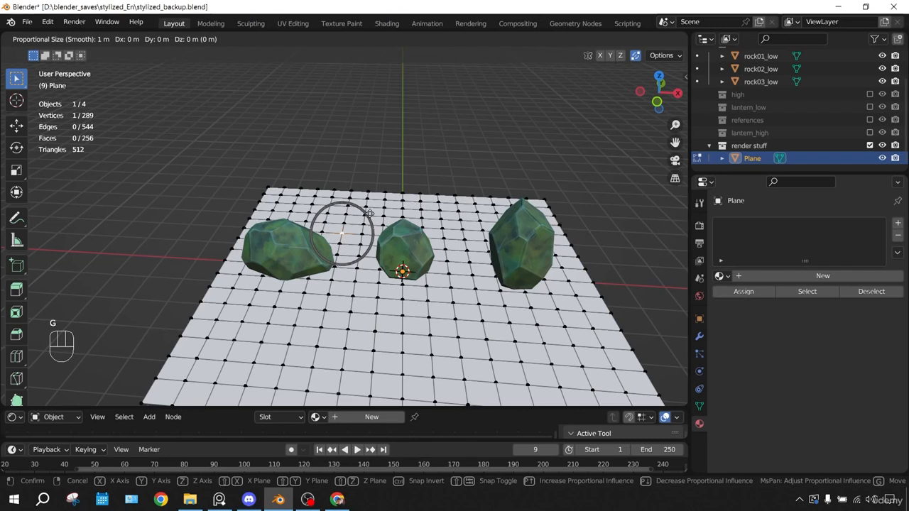
scroll(369, 213, down, 10)
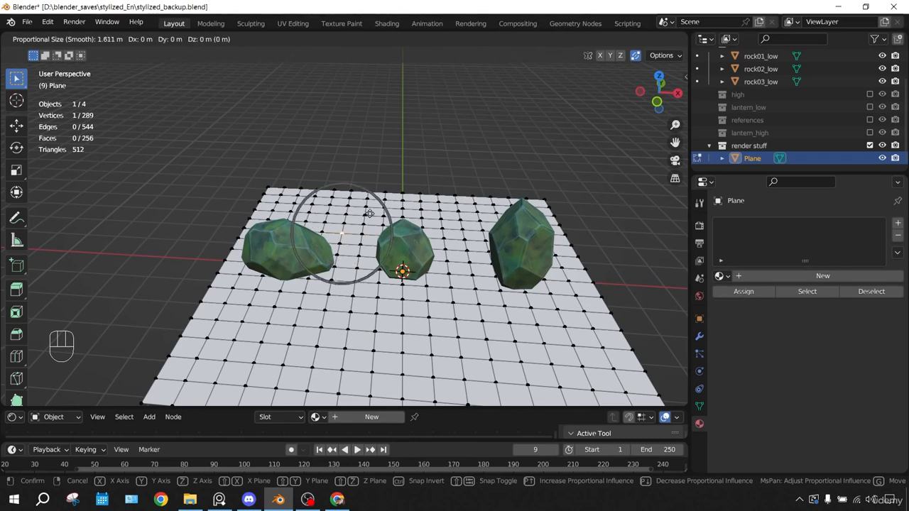
scroll(369, 213, down, 2)
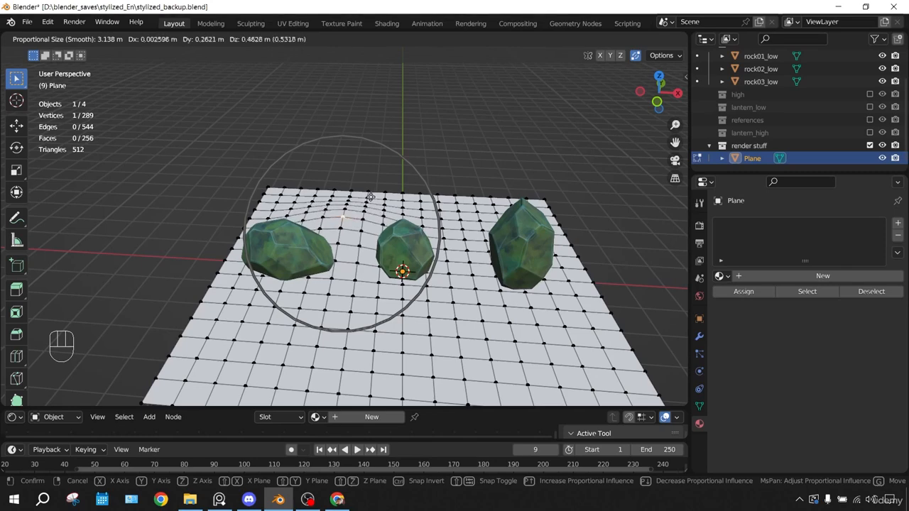
click(370, 196)
middle_drag(369, 196, 497, 213)
middle_drag(356, 227, 365, 201)
key(g)
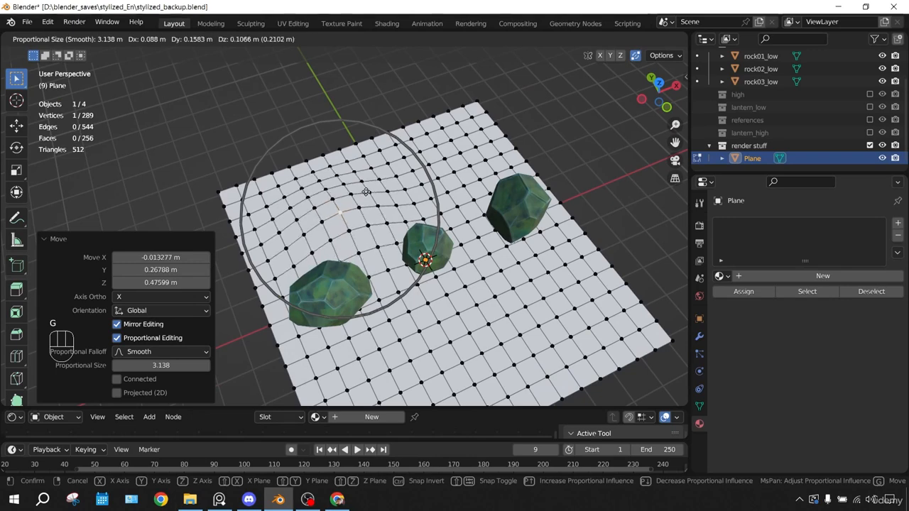
click(365, 194)
key(ctrl+z)
key(ctrl+z)
middle_drag(341, 228, 324, 219)
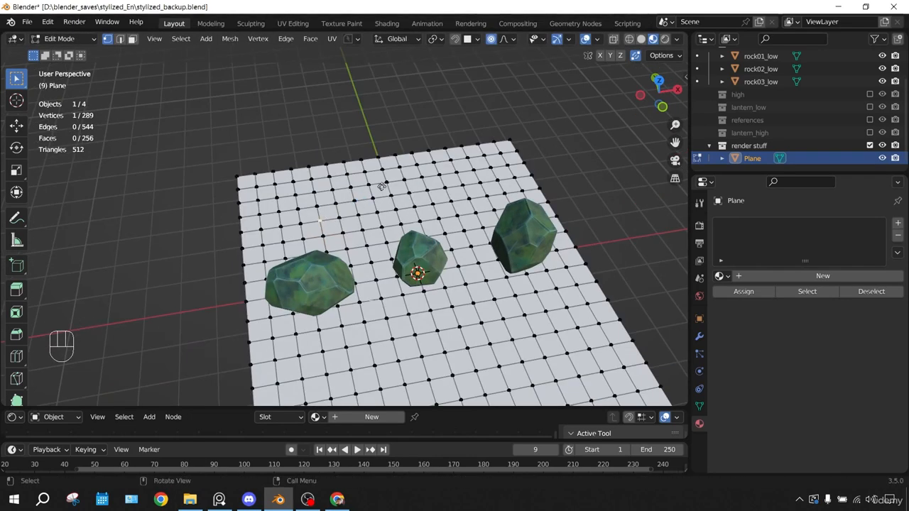
Raise the ground vertex behind the wide rock about 0.52 m along Z with a proportional size of about 3.8 m
key(g)
click(380, 152)
middle_drag(380, 153, 452, 224)
key(g)
key(z)
click(392, 113)
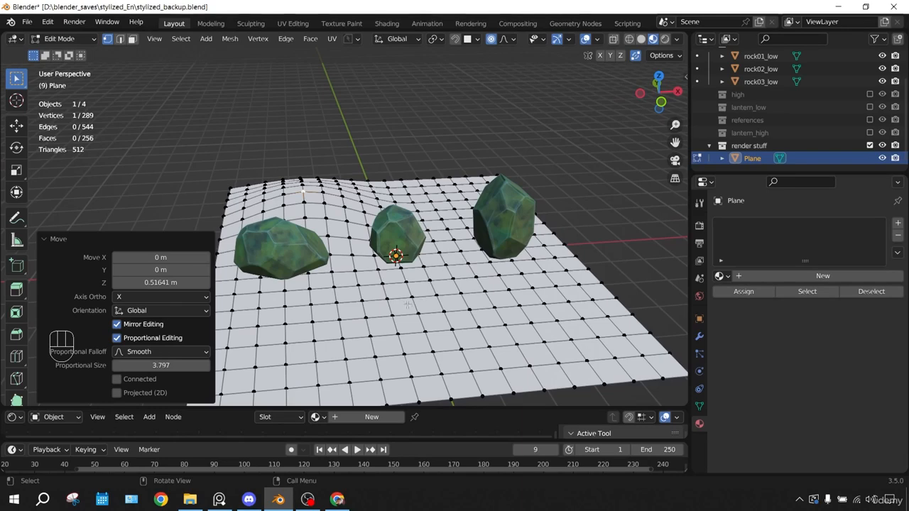
Lower the ground beside the tall rock about 0.44 m along Z and sink the area in front of it slightly
key(g)
key(z)
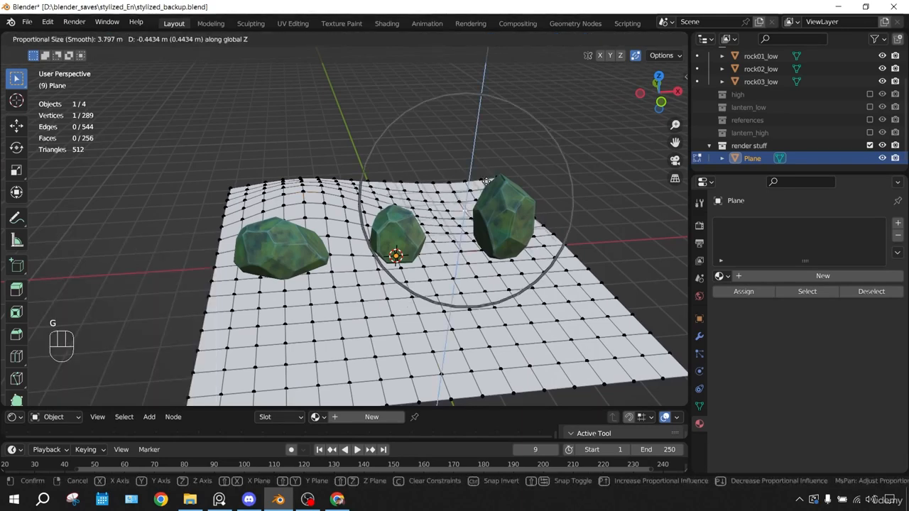
click(472, 185)
key(g)
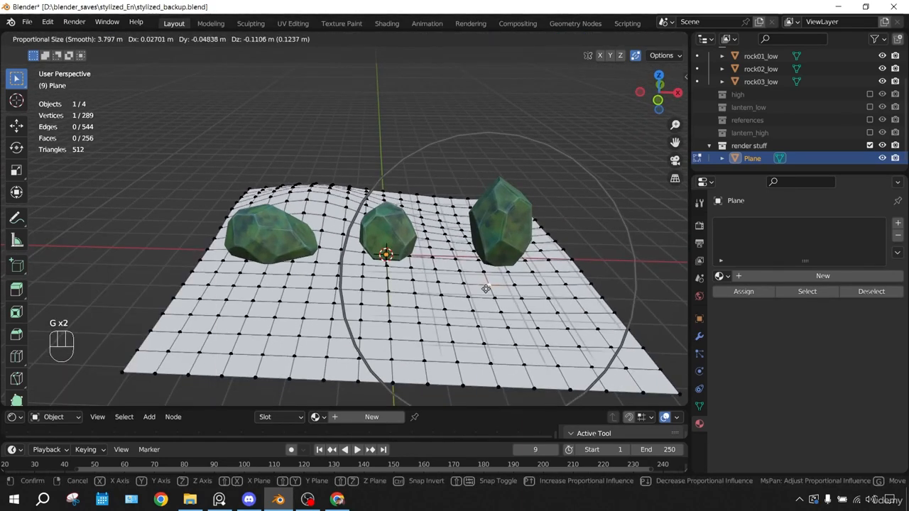
click(487, 286)
Shift several more ground vertices with proportional editing to make the surface gently uneven, and return to Object Mode
click(342, 290)
key(g)
click(342, 285)
click(415, 236)
key(g)
click(415, 236)
middle_drag(415, 236, 465, 174)
key(g)
click(544, 178)
key(Tab)
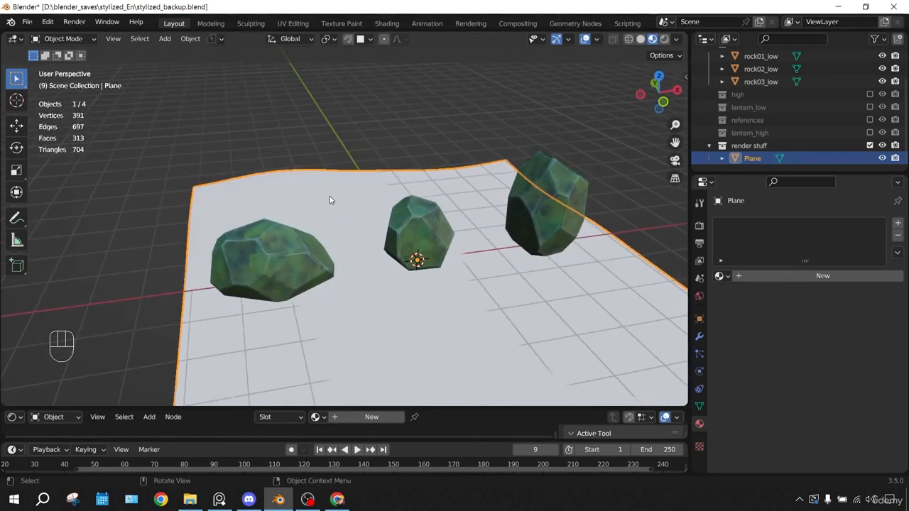
Create a new material for the ground plane and name it "stylized_grass"
click(856, 275)
click(755, 278)
text(stylized_grass)
key(Return)
Enlarge the Shader Editor and spread the Principled BSDF and Material Output nodes apart
drag(190, 408, 213, 264)
scroll(247, 338, up, 3)
scroll(247, 338, up, 1)
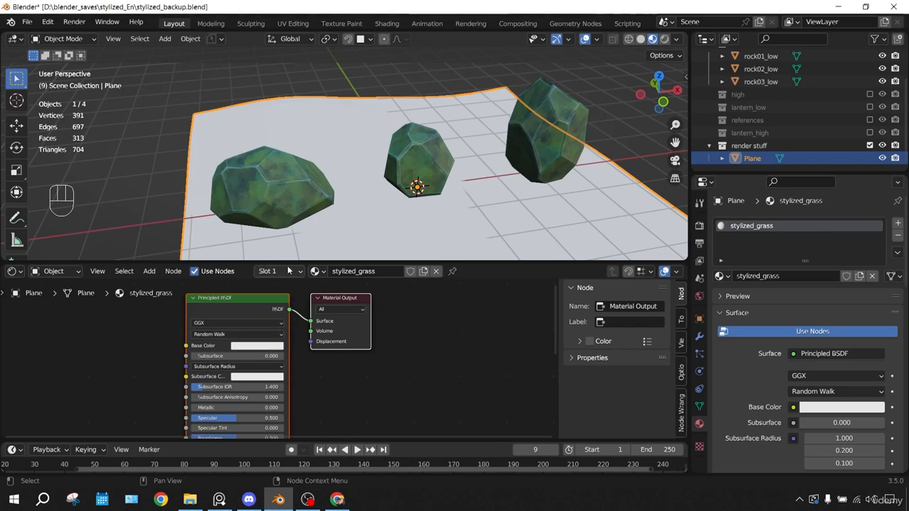
drag(280, 262, 280, 243)
middle_drag(320, 279, 404, 282)
drag(327, 291, 221, 289)
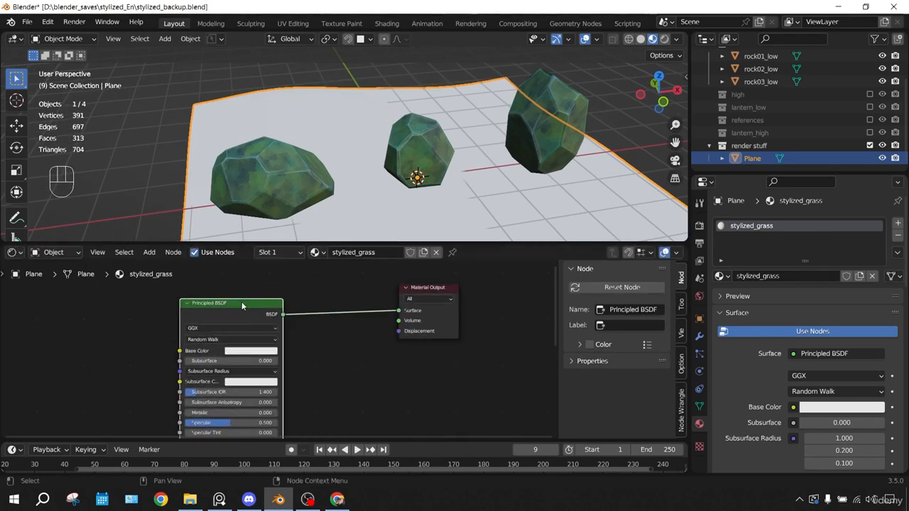
Delete the Principled BSDF node and put an Image Texture node in its place
key(Delete)
key(shift+a)
click(209, 306)
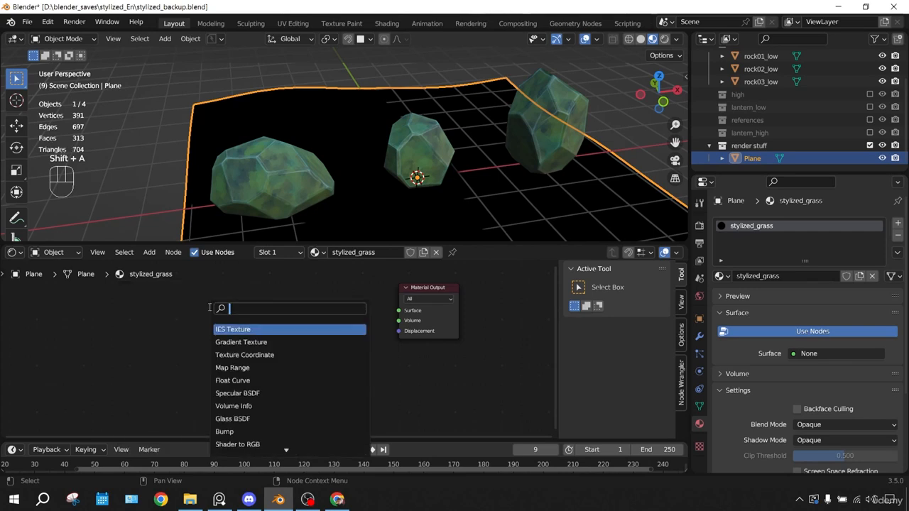
text(image)
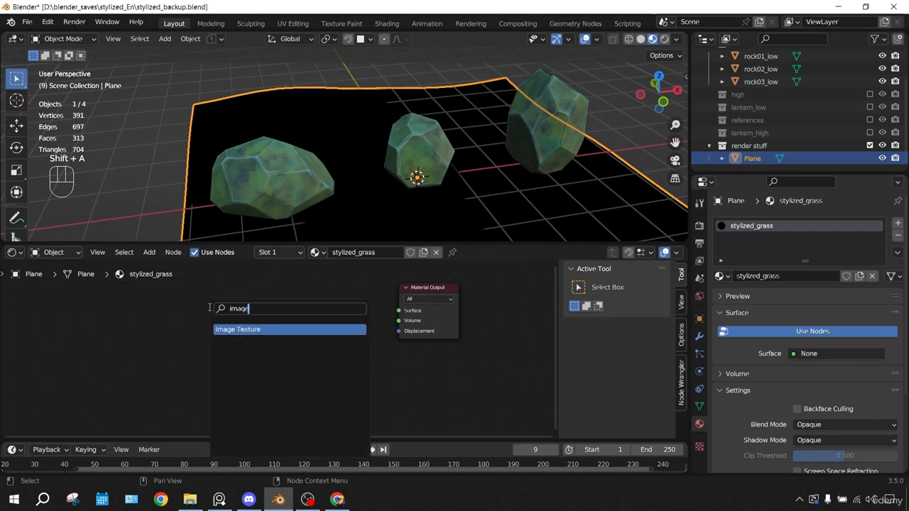
key(Return)
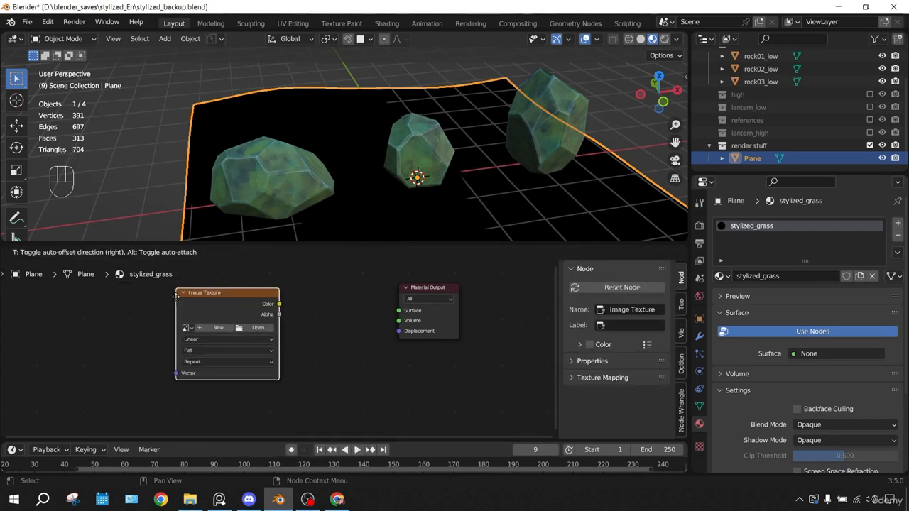
click(174, 294)
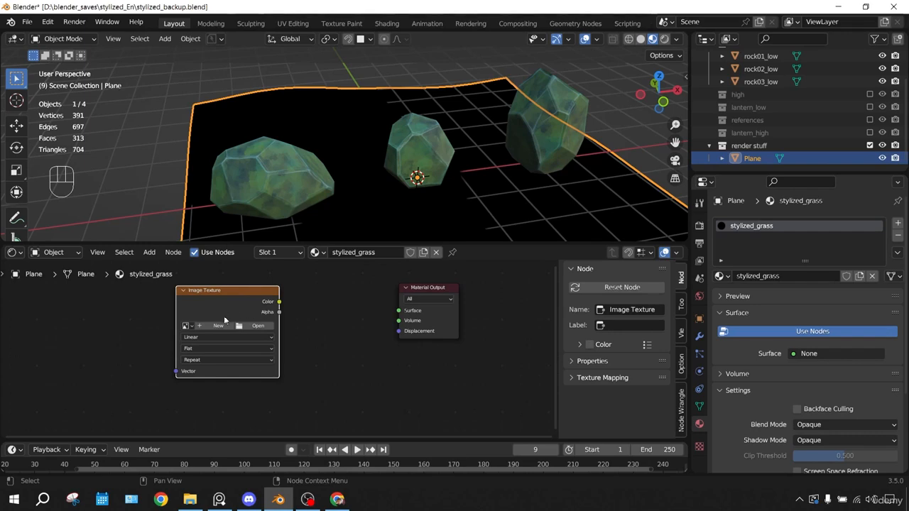
Load ghibli_style_grass.png into the Image Texture node and move the node farther from the Material Output
click(249, 327)
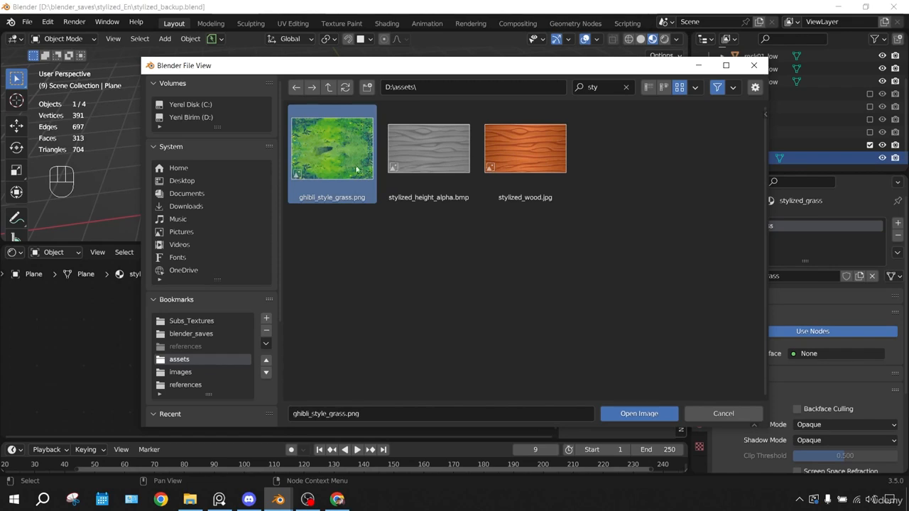
click(636, 413)
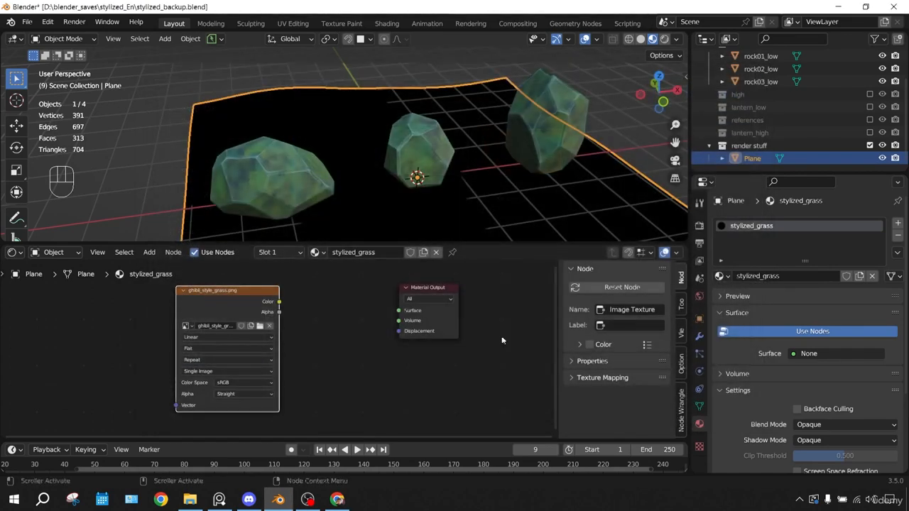
key(g)
click(255, 304)
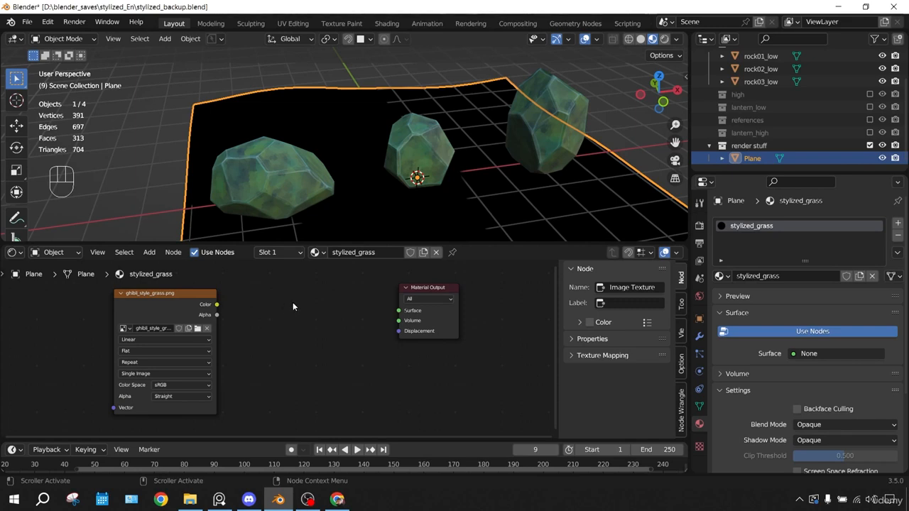
Add an Emission node between the grass image texture and the Material Output
key(shift+a)
text(emis)
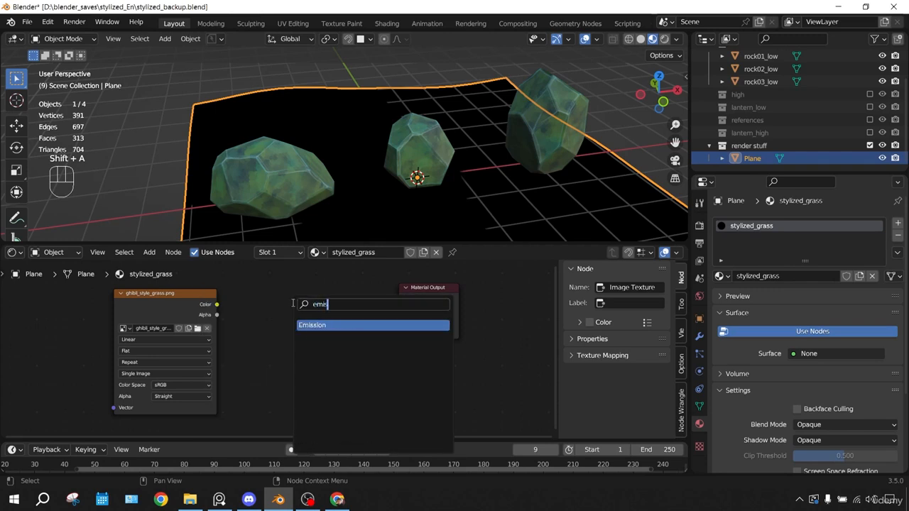
key(Return)
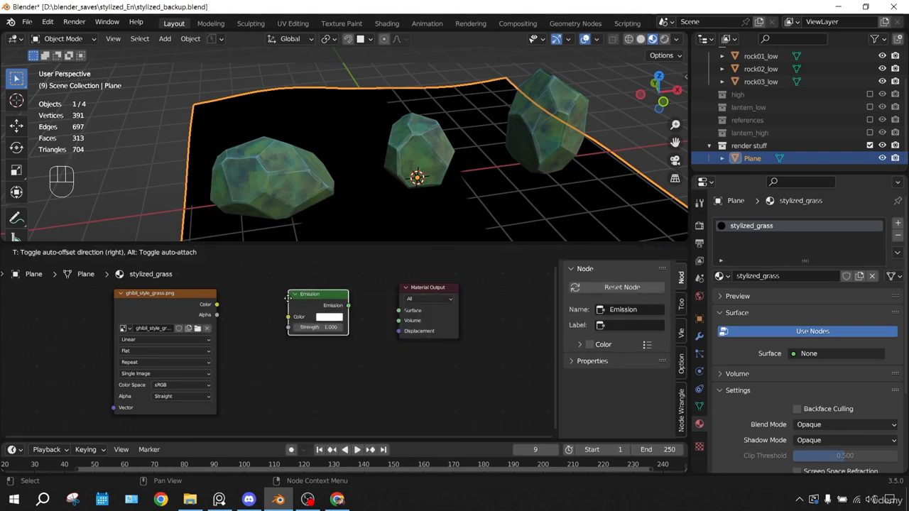
click(285, 302)
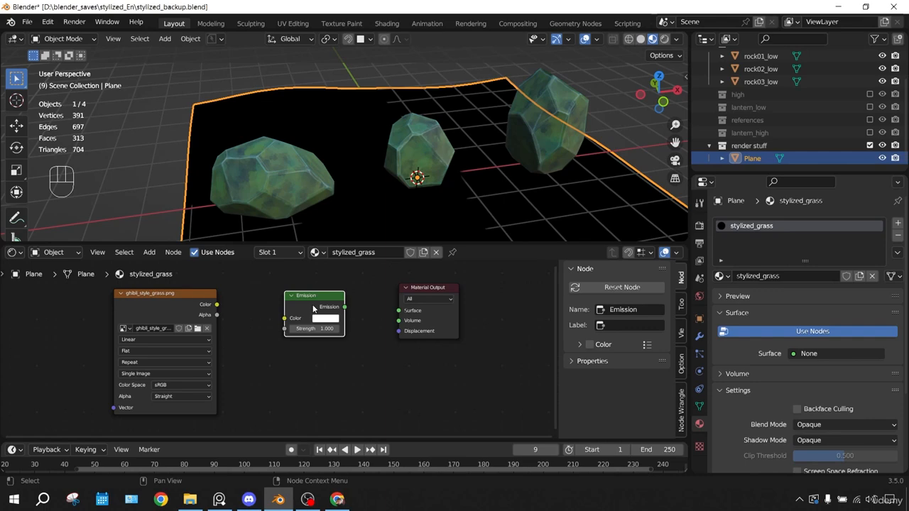
Connect the grass image's Color output to the Emission color and the Emission output to the material's Surface
scroll(208, 312, up, 1)
drag(211, 302, 285, 316)
drag(350, 304, 419, 308)
mouse_move(448, 181)
middle_down()
mouse_move(481, 185)
mouse_move(499, 219)
mouse_move(398, 142)
mouse_move(414, 145)
mouse_move(437, 177)
middle_up()
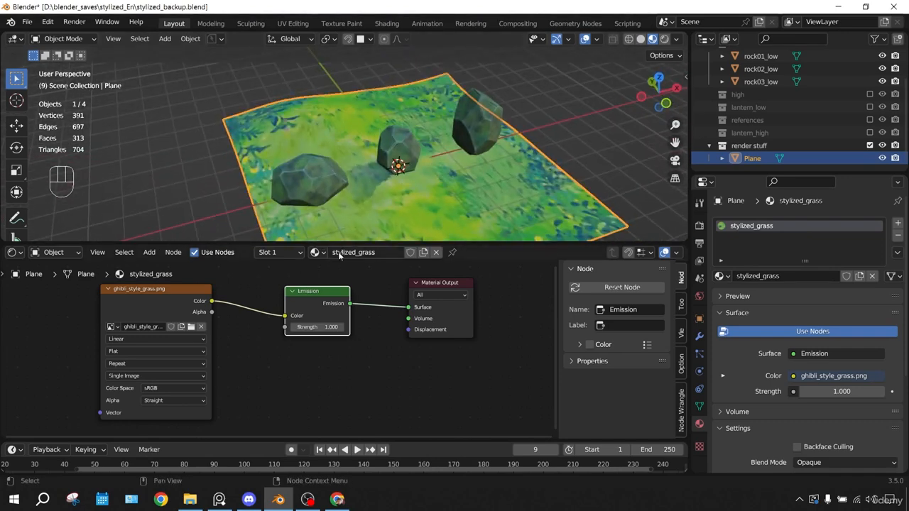
scroll(276, 340, down, 1)
middle_drag(375, 174, 488, 210)
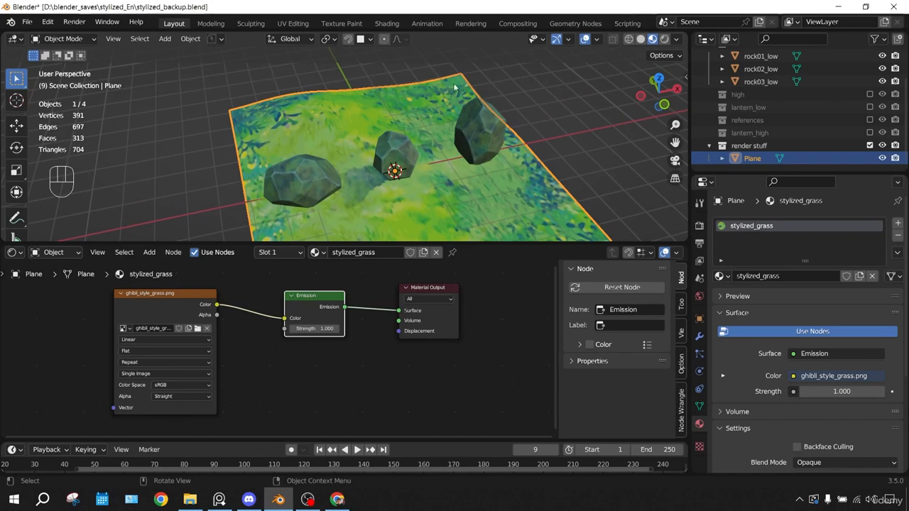
Add Texture Coordinate and Mapping nodes to the grass image texture and space them away from it
middle_drag(248, 338, 304, 331)
scroll(304, 331, down, 2)
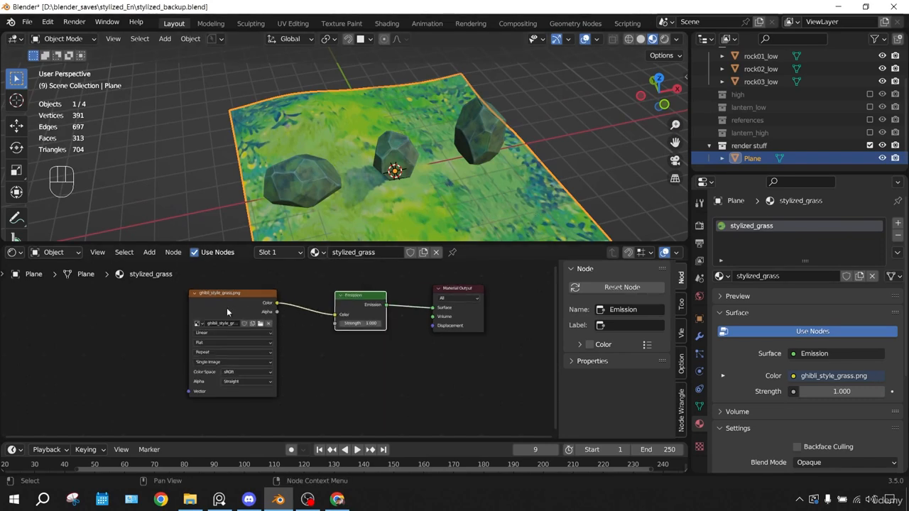
click(206, 294)
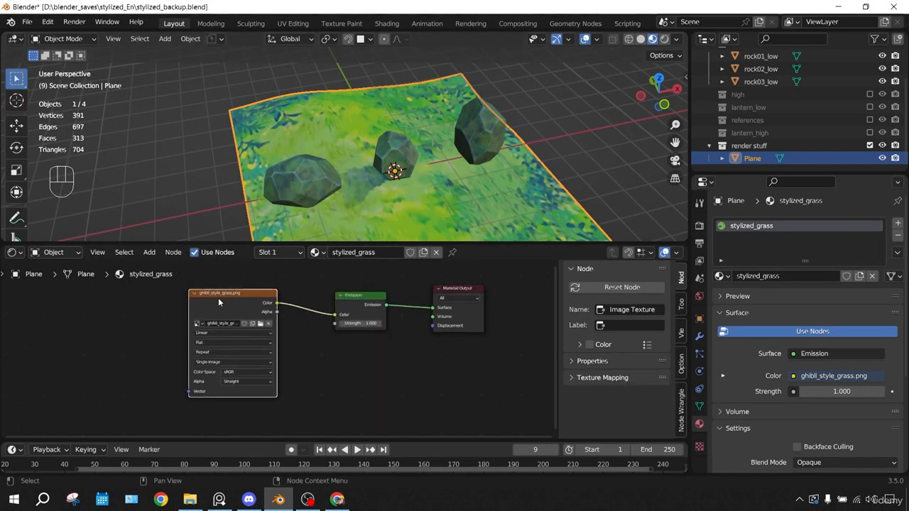
key(ctrl+t)
scroll(156, 333, up, 1)
middle_drag(156, 332, 267, 330)
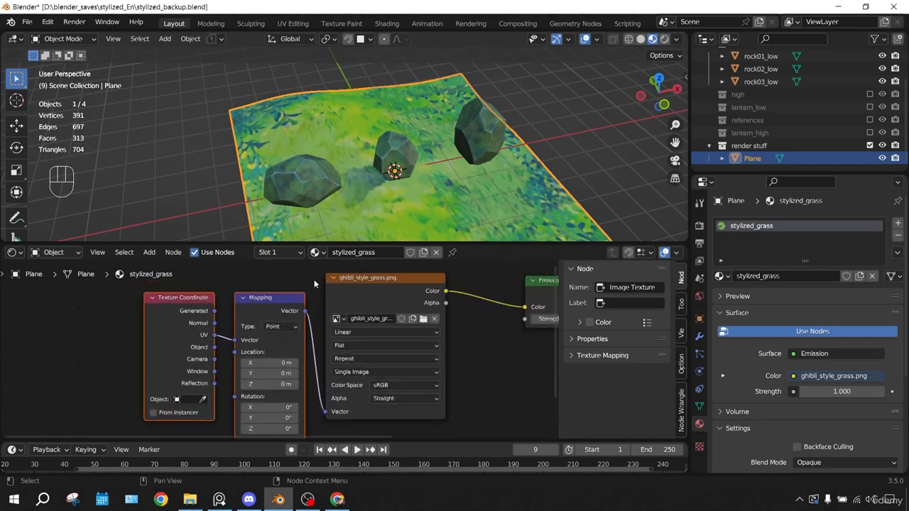
drag(282, 297, 184, 303)
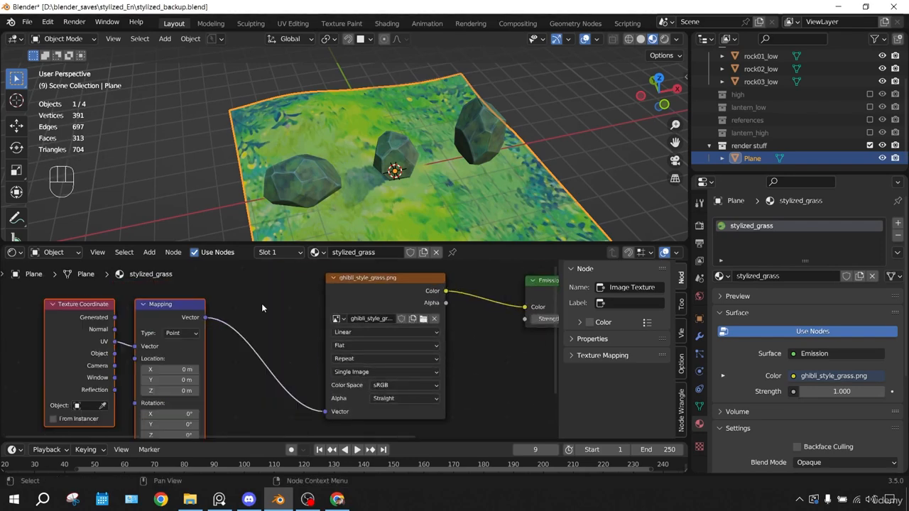
click(253, 305)
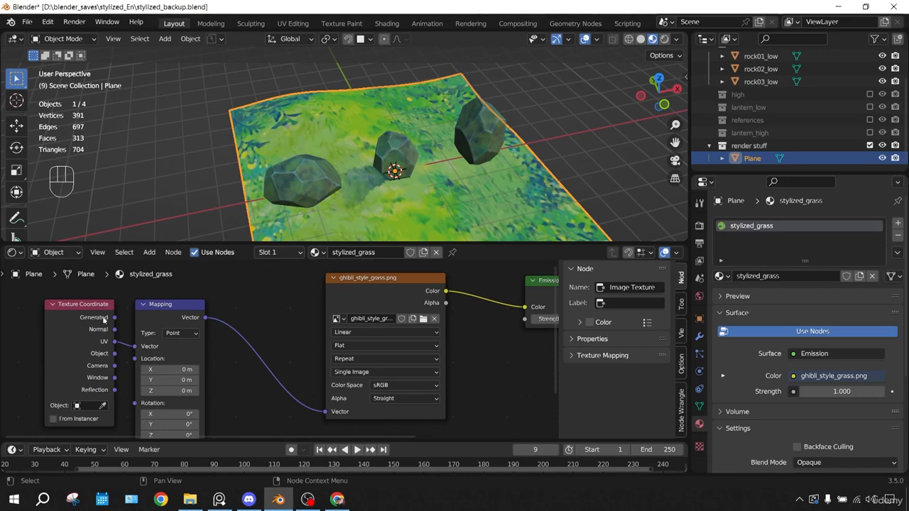
Try a Mapping scale of 3 on X, Y and Z and inspect the tiling on the ground
middle_drag(157, 304, 197, 248)
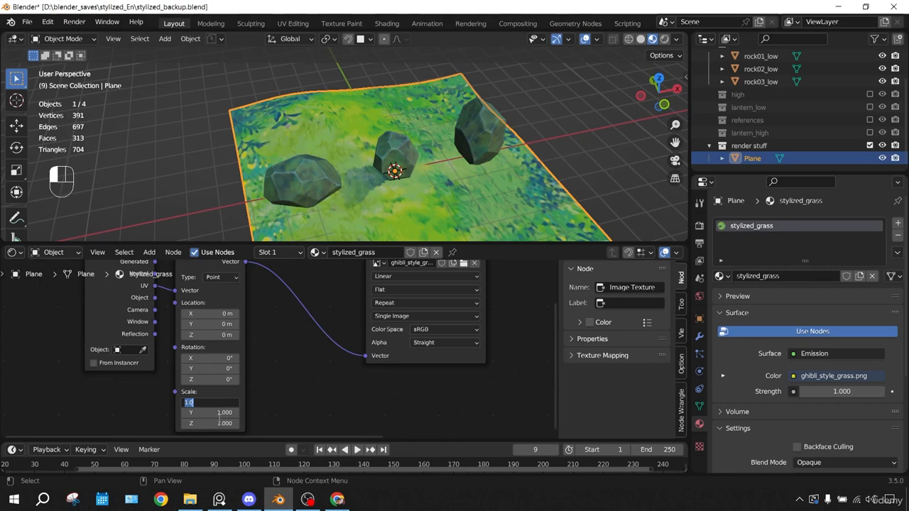
key(Return)
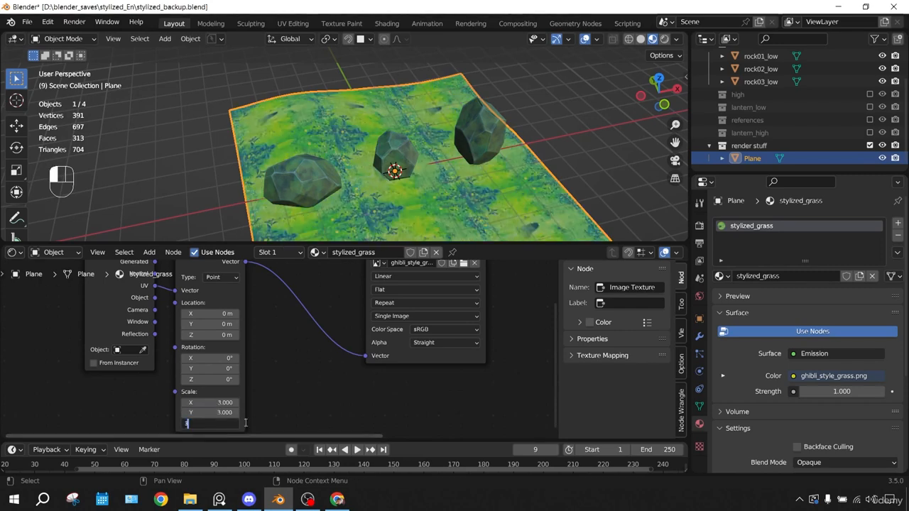
middle_drag(370, 162, 442, 94)
scroll(385, 133, up, 4)
scroll(442, 94, down, 4)
middle_drag(299, 199, 420, 91)
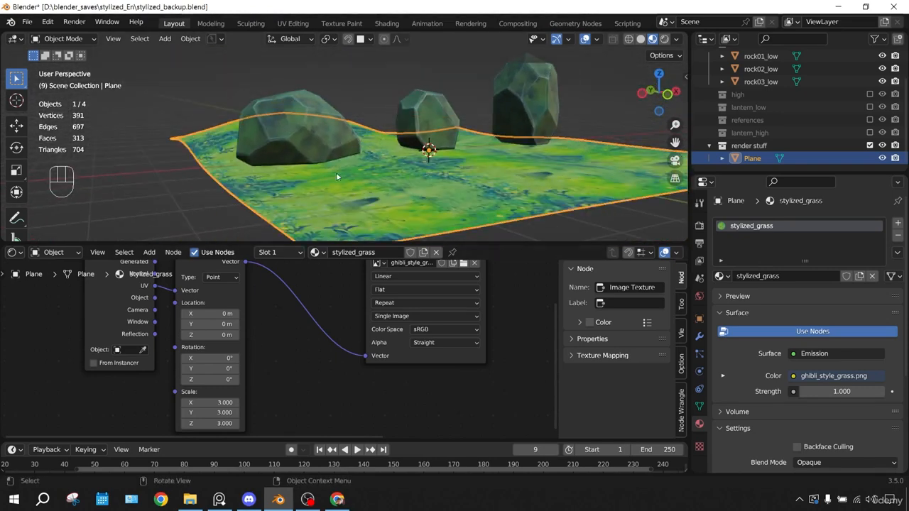
Set the Mapping node's scale to 2.5 on X, Y and Z
scroll(306, 211, up, 2)
text(.5)
key(Tab)
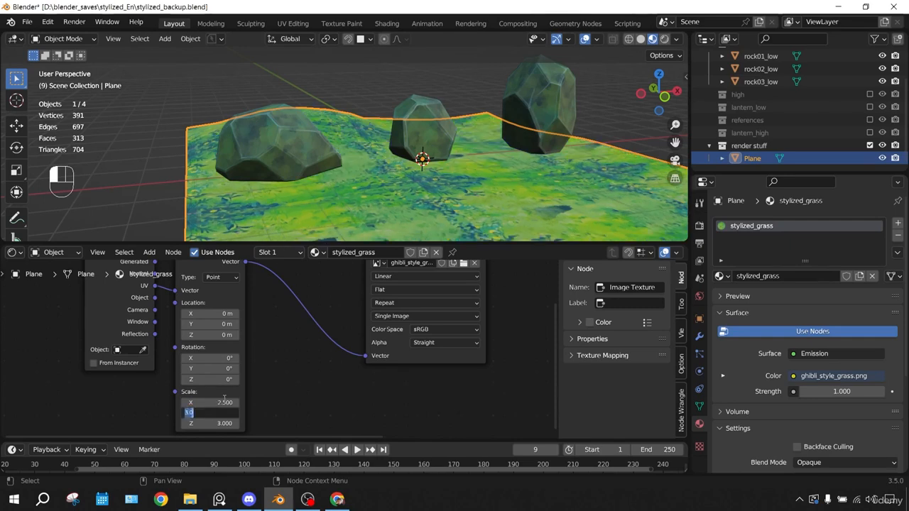
key(Tab)
text(2.5)
key(Return)
middle_drag(418, 132, 332, 127)
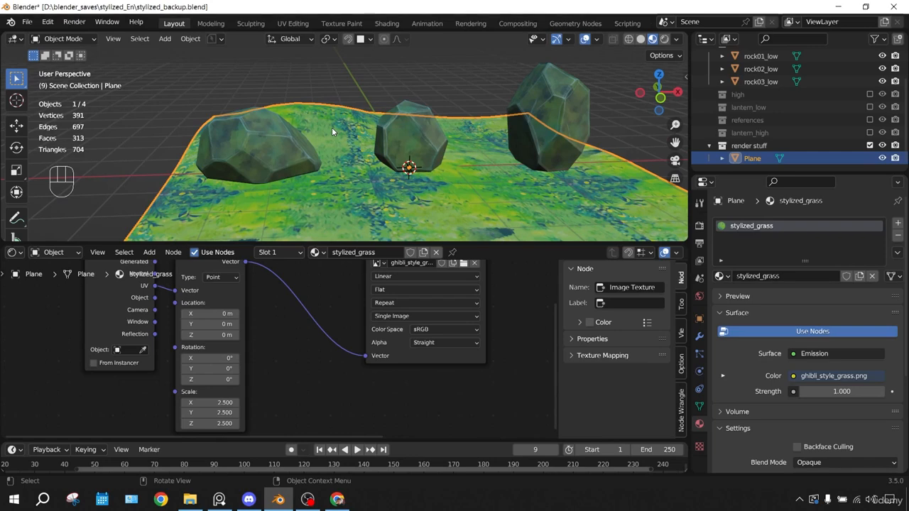
Enlarge the 3D viewport over the node editor and add a particle system to the ground plane
drag(408, 245, 397, 402)
middle_drag(358, 244, 386, 244)
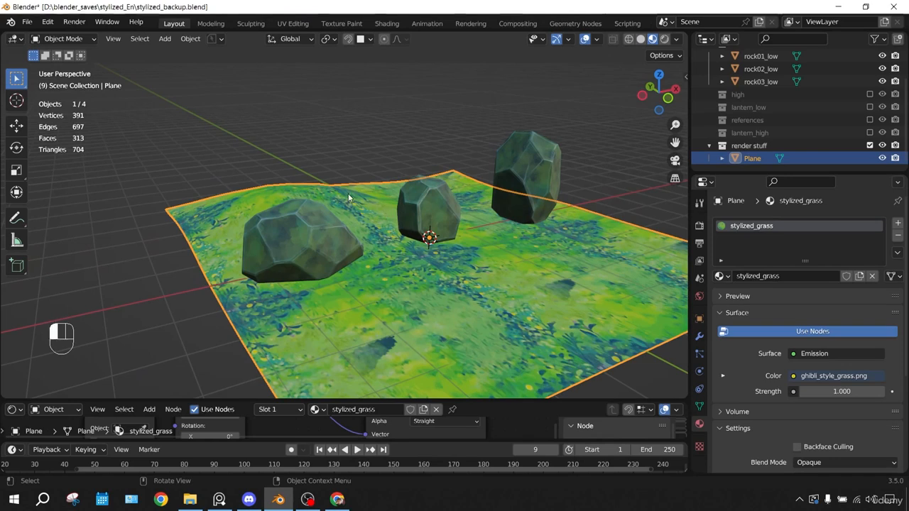
click(698, 354)
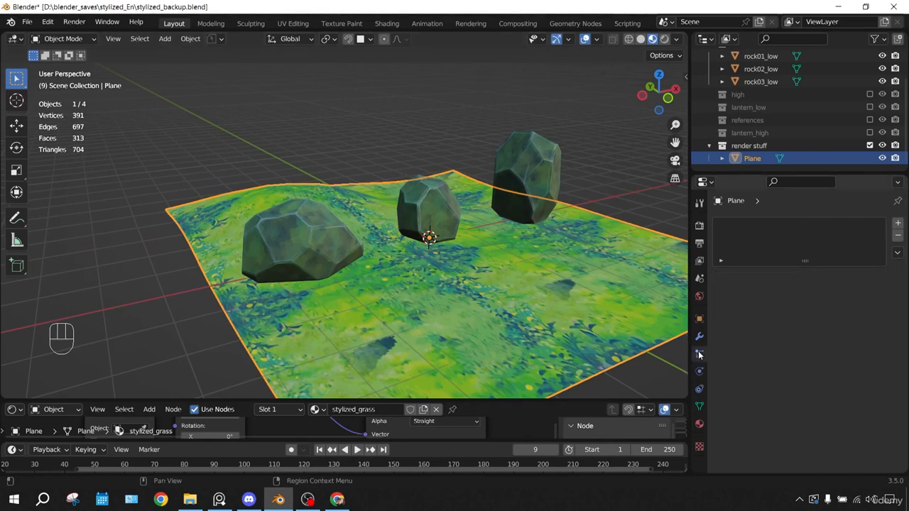
click(897, 223)
mouse_move(565, 174)
middle_down()
mouse_move(570, 198)
mouse_move(558, 174)
middle_up()
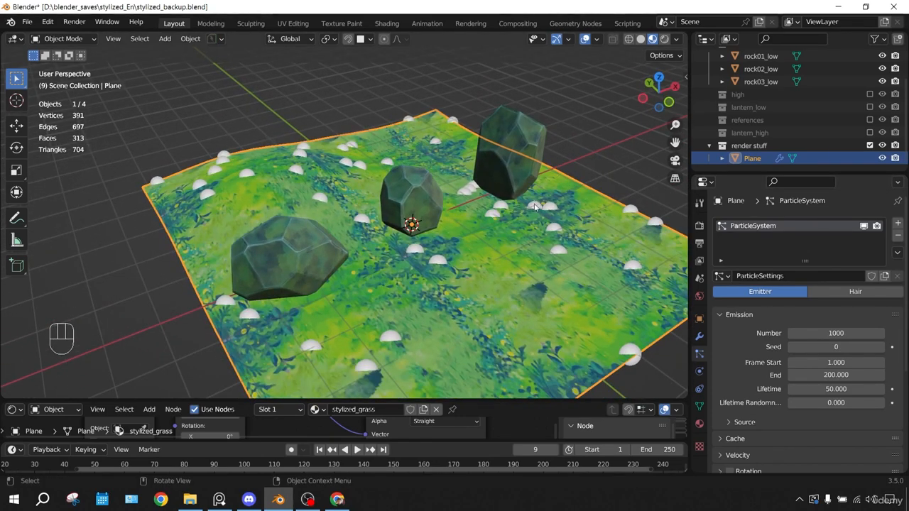
middle_drag(534, 205, 526, 182)
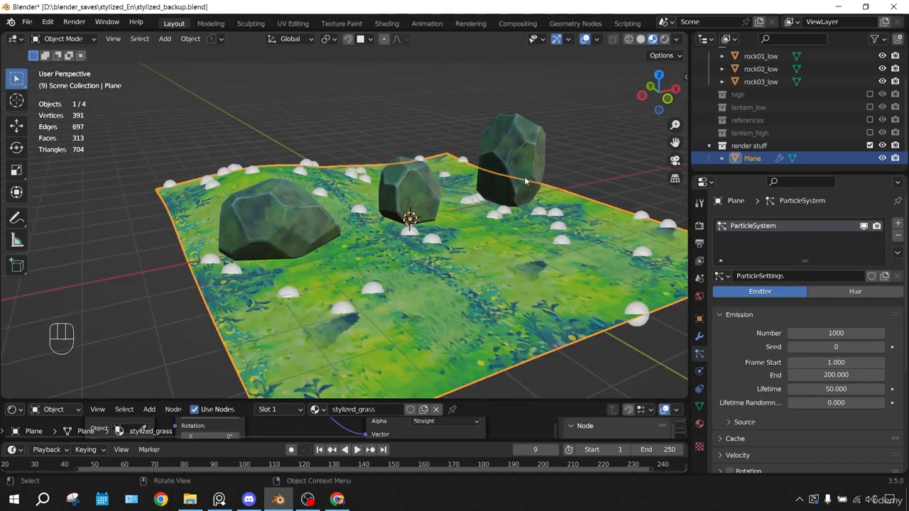
Change the ground's particle system to Hair and set the hair length to 0.35 m
click(851, 291)
mouse_move(518, 186)
middle_down()
mouse_move(513, 151)
mouse_move(511, 200)
mouse_move(501, 168)
mouse_move(505, 185)
middle_up()
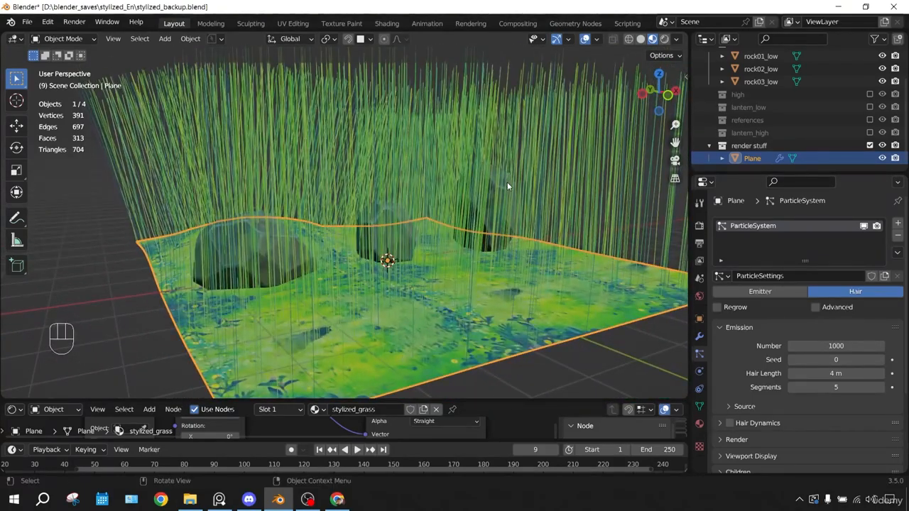
click(862, 370)
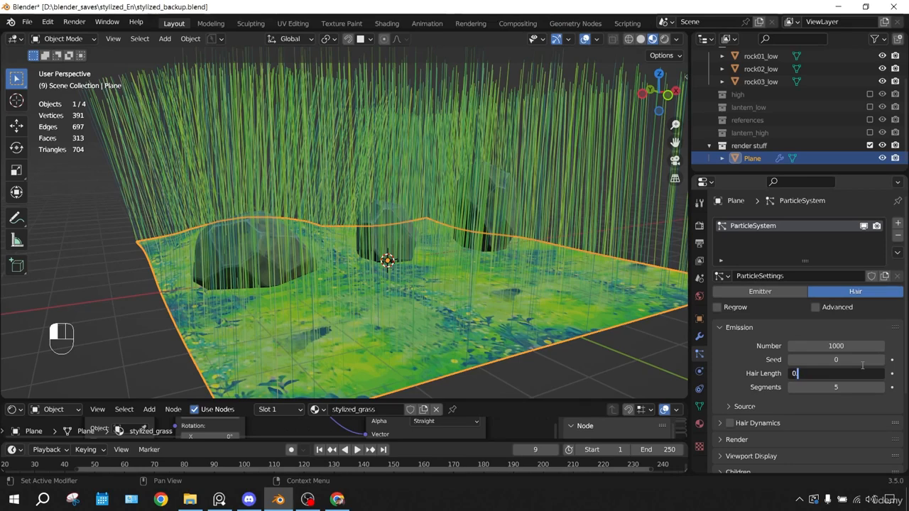
text(0.35)
key(Return)
scroll(569, 237, up, 4)
Set the hair particle number to 5000 and apply the ground plane's scale
click(864, 344)
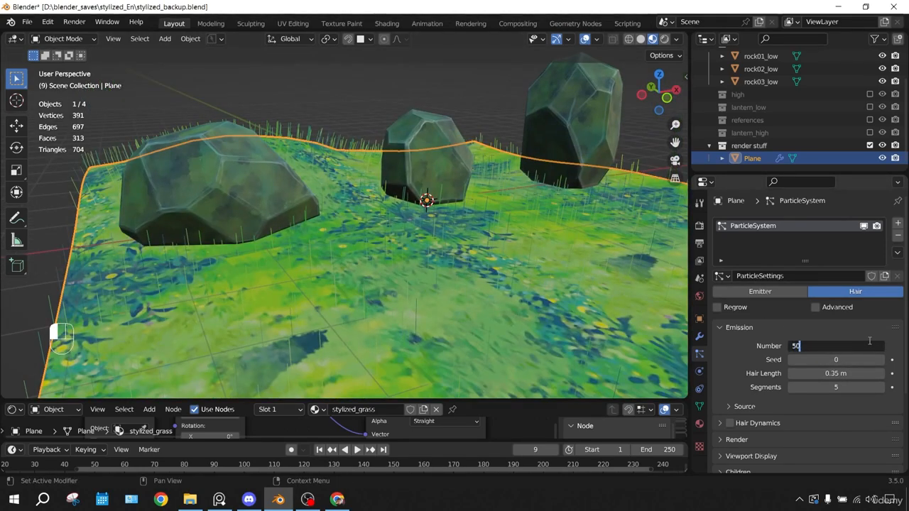
key(Return)
middle_drag(582, 213, 472, 257)
key(ctrl+a)
click(506, 240)
scroll(474, 226, up, 2)
scroll(769, 323, down, 1)
scroll(769, 323, up, 1)
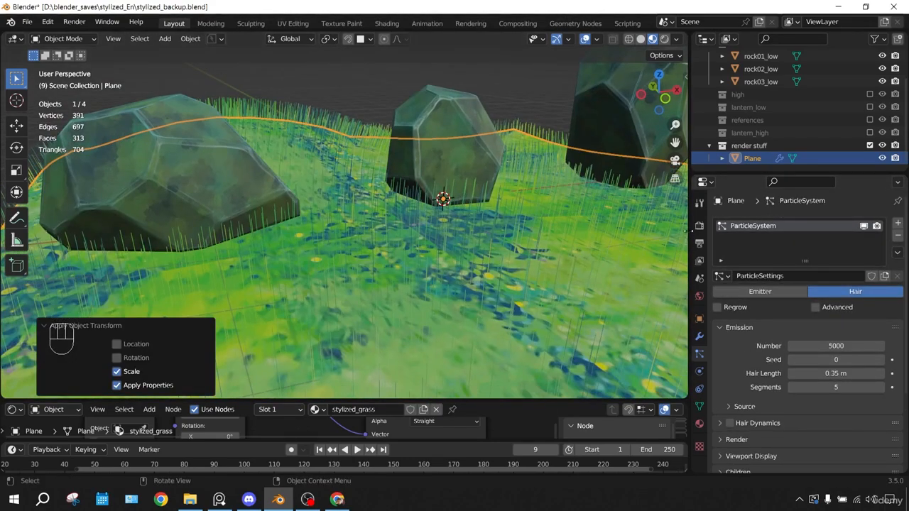
Set the Eevee curve shape to Strip for the grass hair and return to the plane's particle settings
click(702, 228)
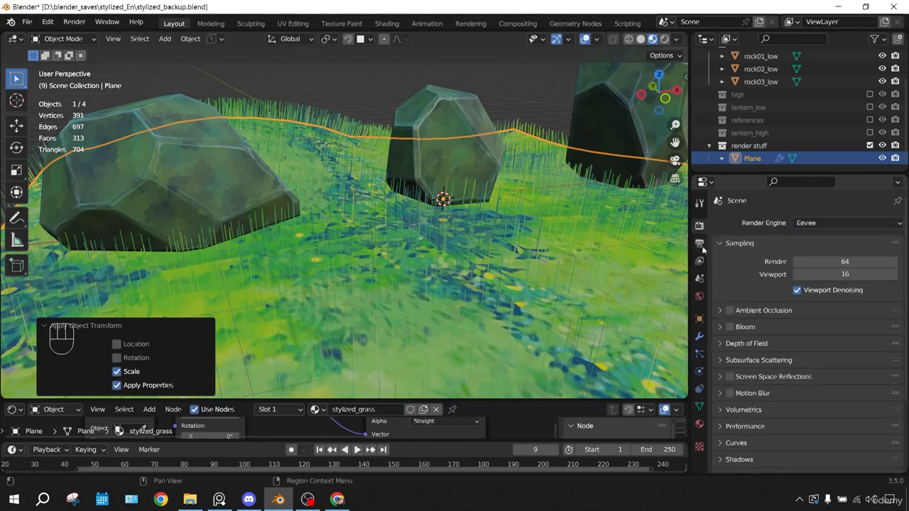
scroll(726, 412, down, 2)
click(721, 387)
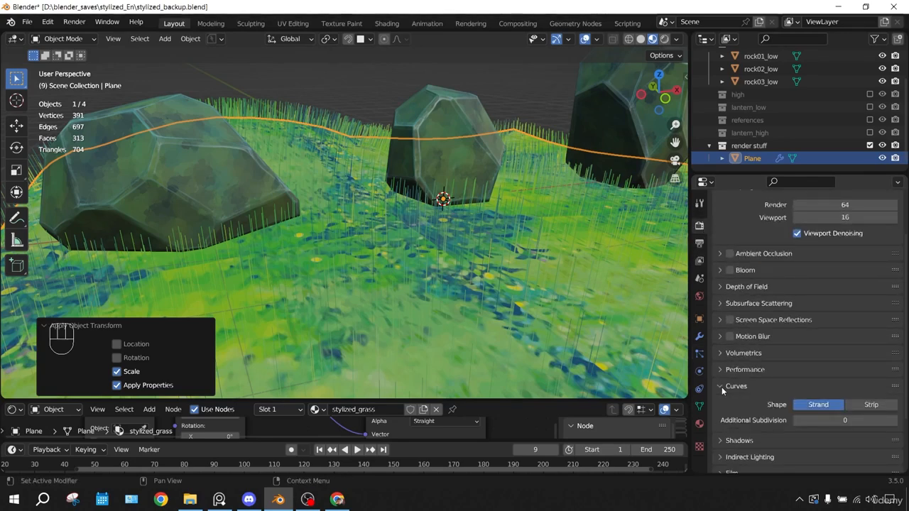
click(864, 404)
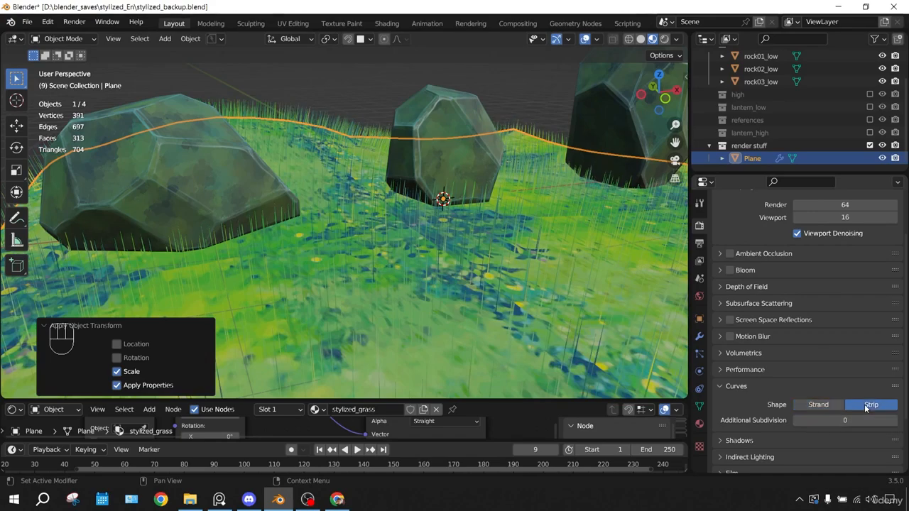
middle_drag(555, 287, 547, 270)
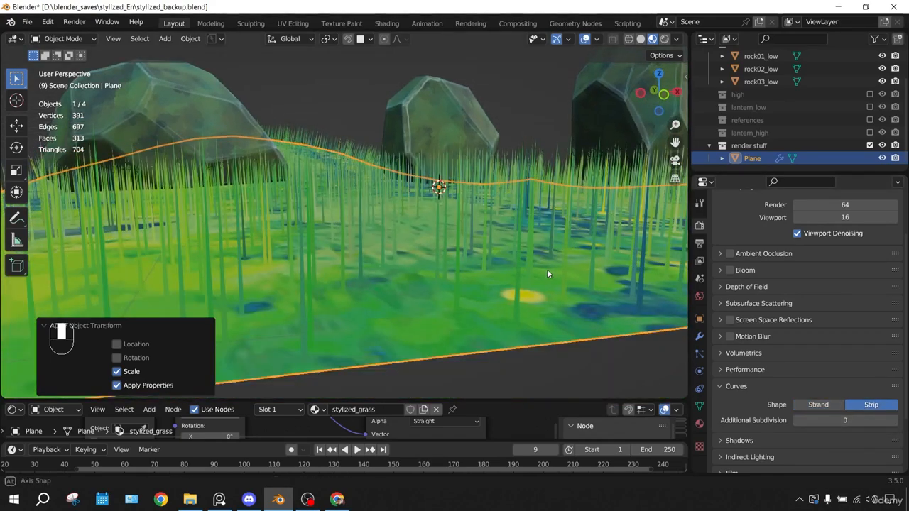
scroll(745, 337, up, 2)
click(700, 355)
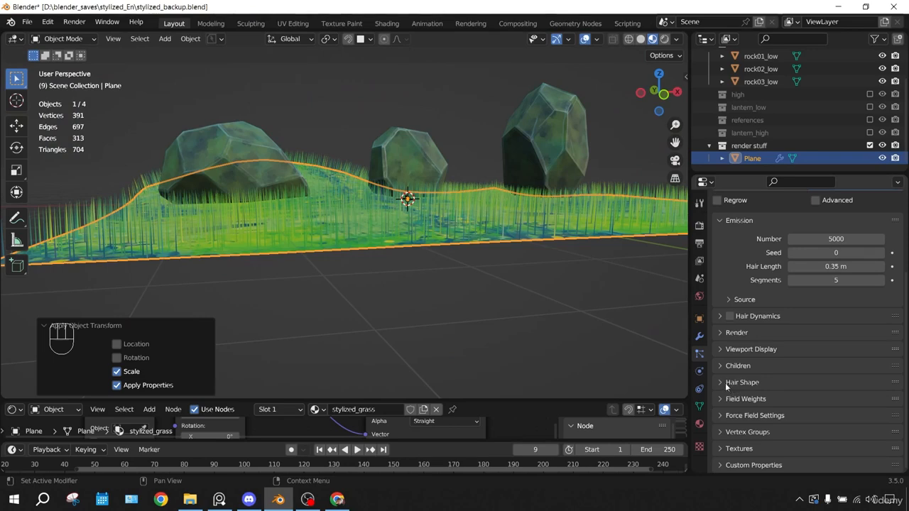
Set the grass hair's root diameter to 3.8 m in its hair shape settings
click(725, 383)
drag(835, 416, 852, 416)
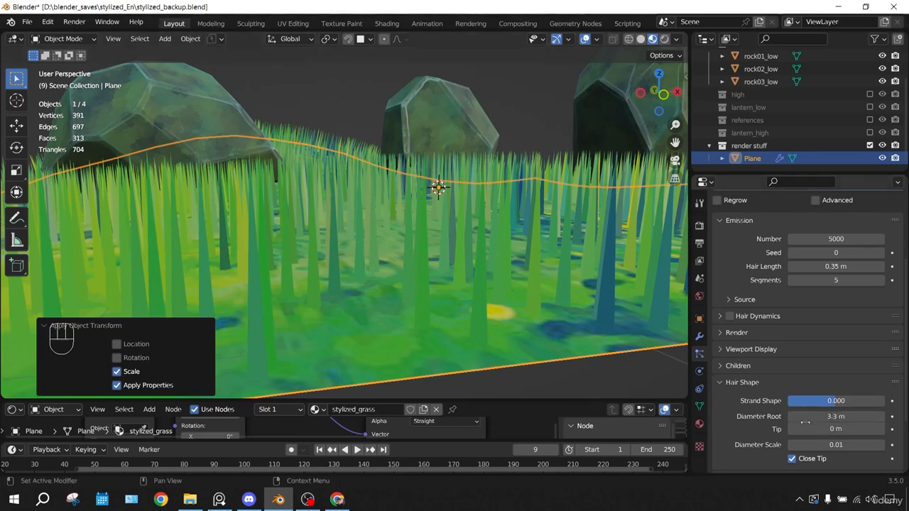
drag(835, 416, 855, 416)
mouse_move(454, 213)
middle_down()
mouse_move(481, 234)
mouse_move(480, 203)
mouse_move(460, 206)
middle_up()
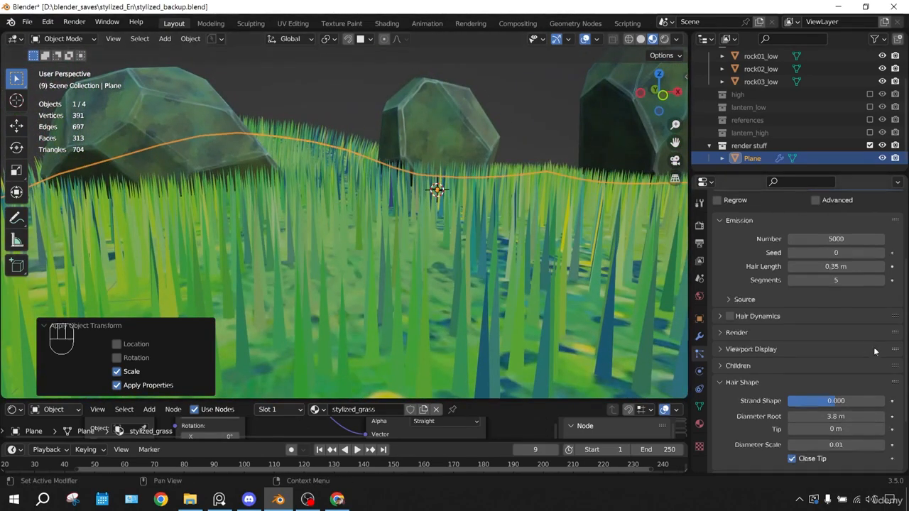
scroll(875, 345, down, 3)
scroll(781, 345, up, 2)
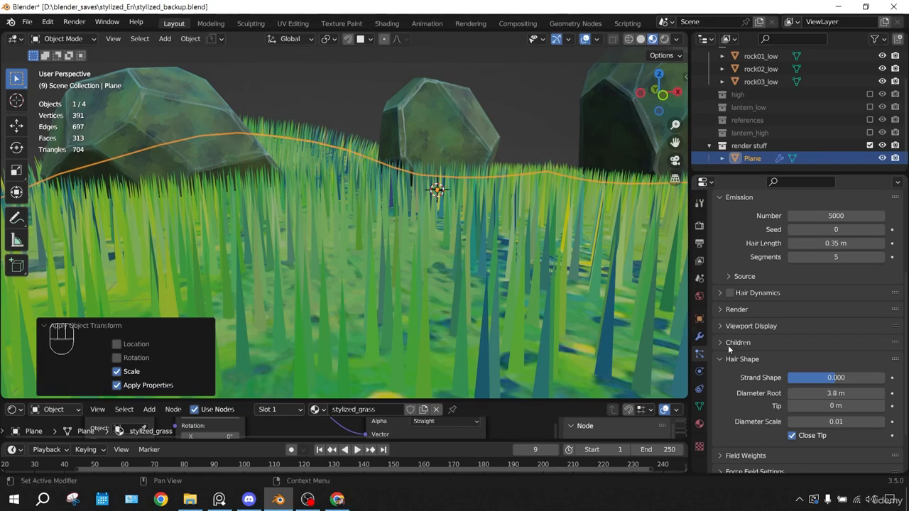
Add Simple children to the grass hair, with display and render amounts of 50
click(721, 344)
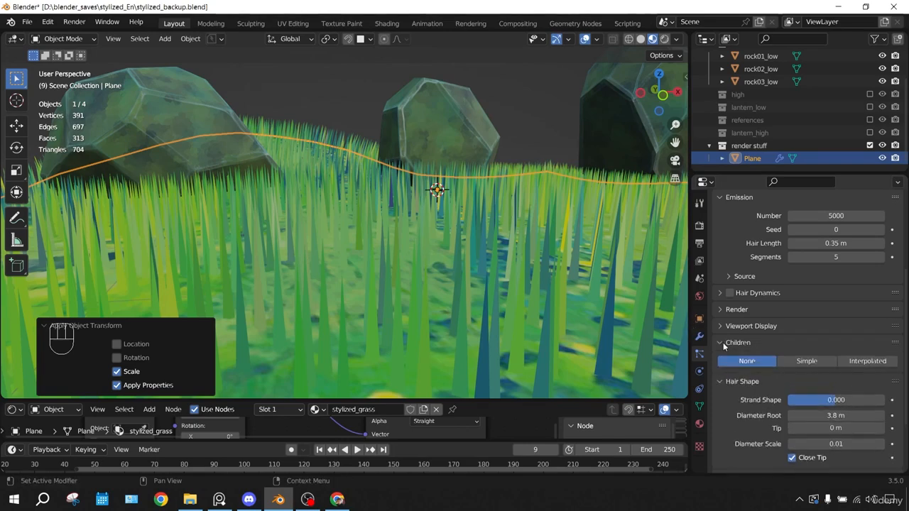
click(798, 360)
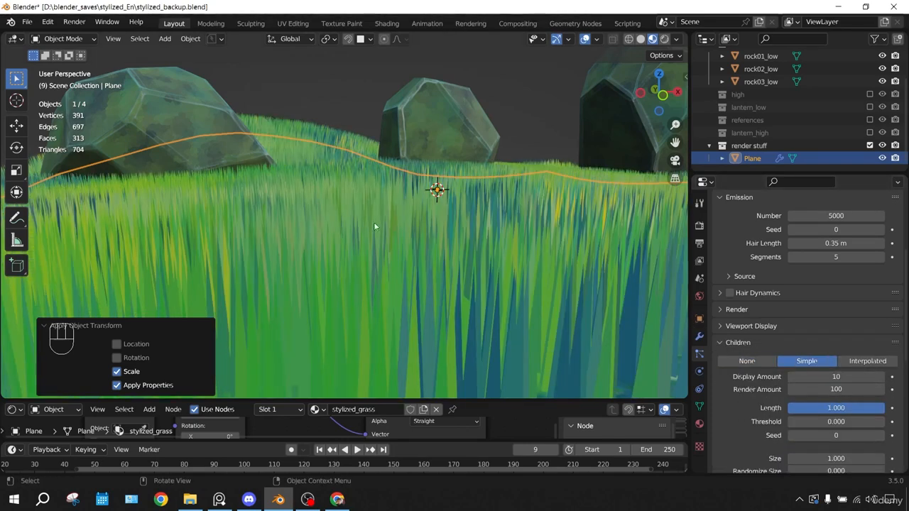
middle_drag(451, 207, 408, 188)
click(842, 377)
text(50)
key(Tab)
key(Return)
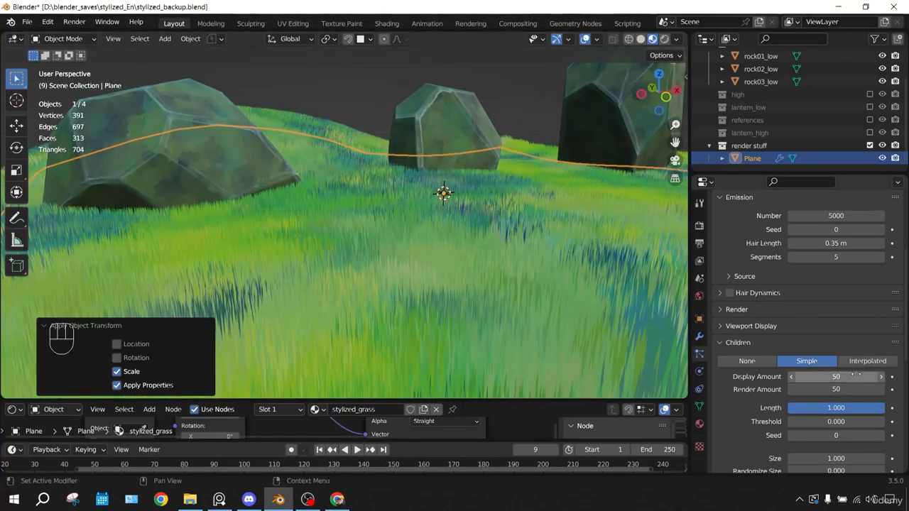
Set the display and render amounts of the hair children to 25
click(856, 376)
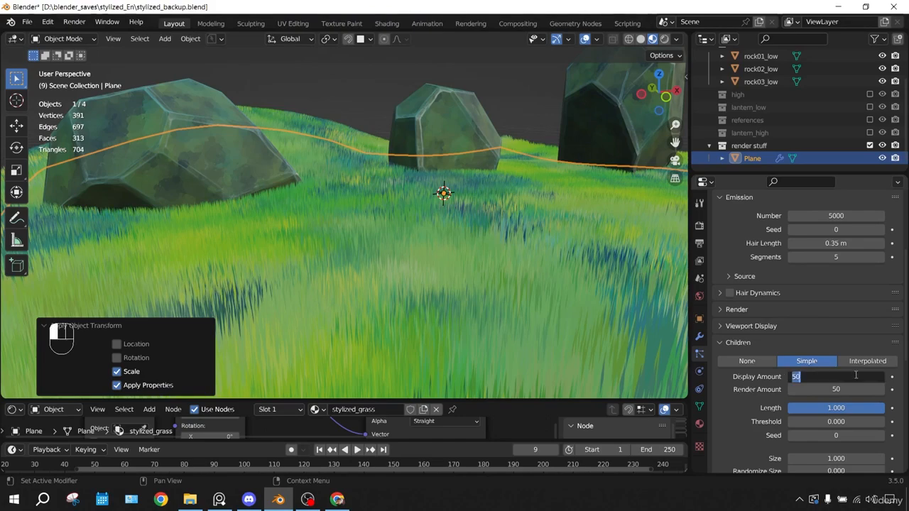
key(Tab)
text(25)
key(Return)
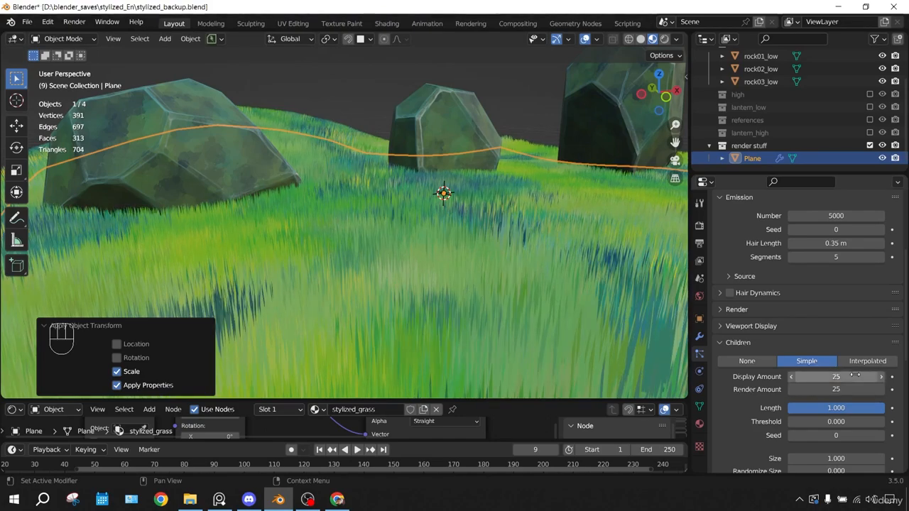
middle_drag(400, 158, 432, 165)
Open the clumping settings of the hair children and set Clump to about 0.297
scroll(825, 294, down, 2)
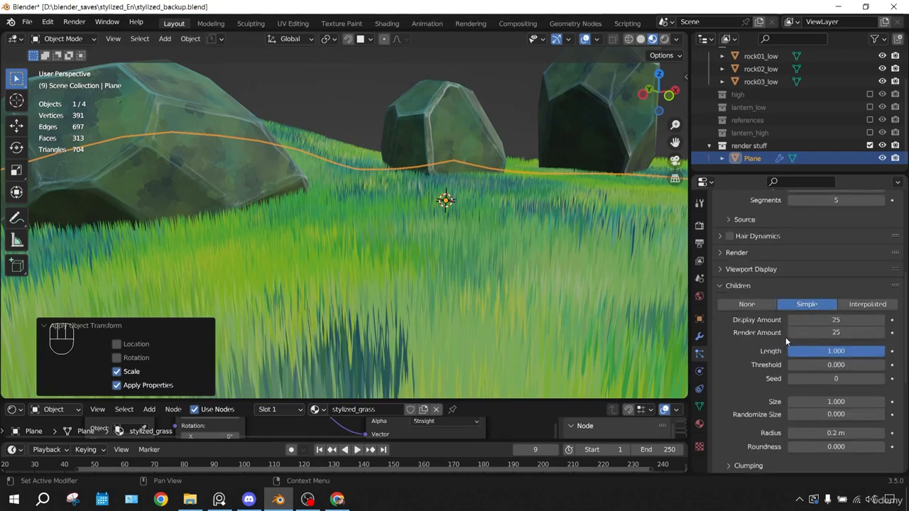
scroll(796, 331, down, 3)
scroll(795, 330, down, 1)
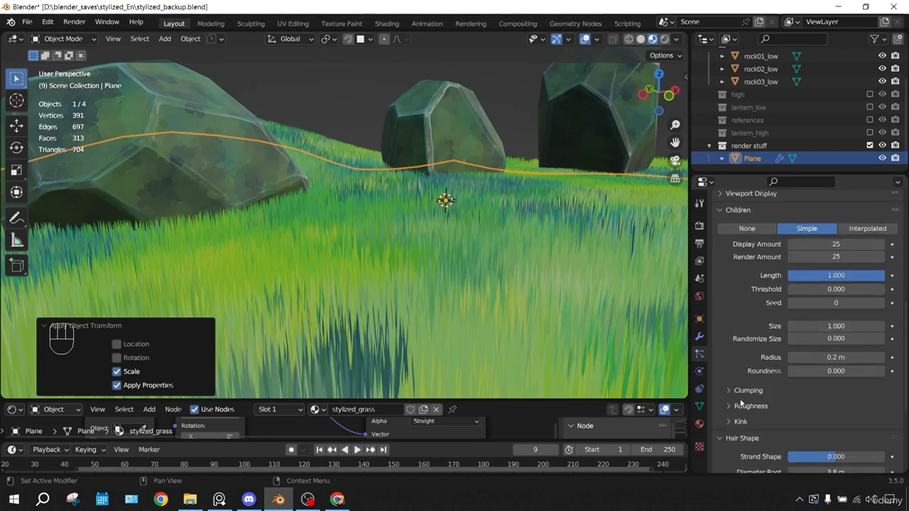
click(733, 391)
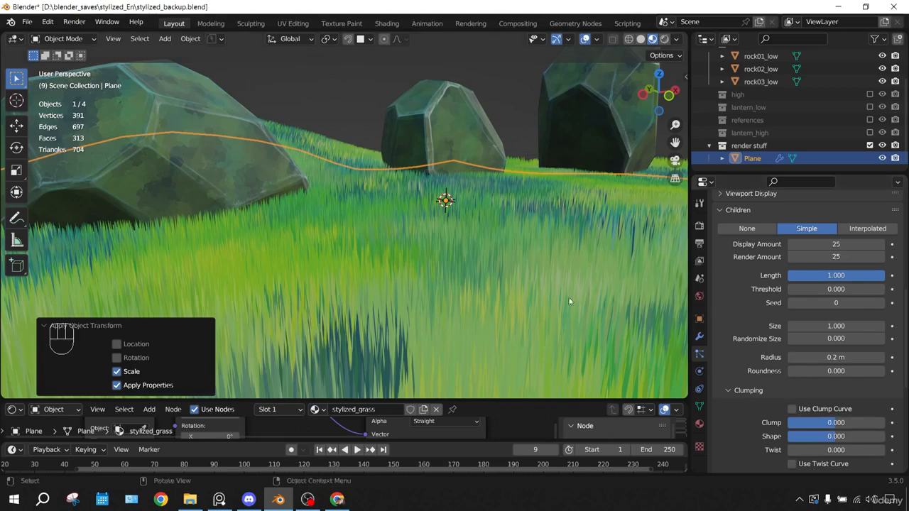
scroll(488, 254, up, 4)
drag(829, 421, 856, 421)
scroll(432, 247, down, 4)
scroll(412, 237, down, 1)
middle_drag(390, 231, 386, 225)
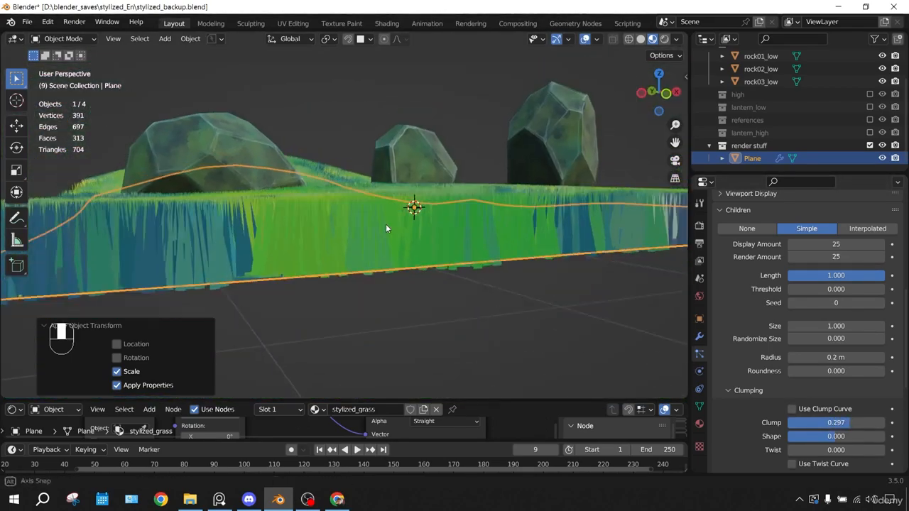
Set the children's Clump to about -0.364 and the clump Shape to about -0.163
scroll(392, 227, up, 1)
drag(829, 423, 796, 422)
scroll(547, 313, down, 4)
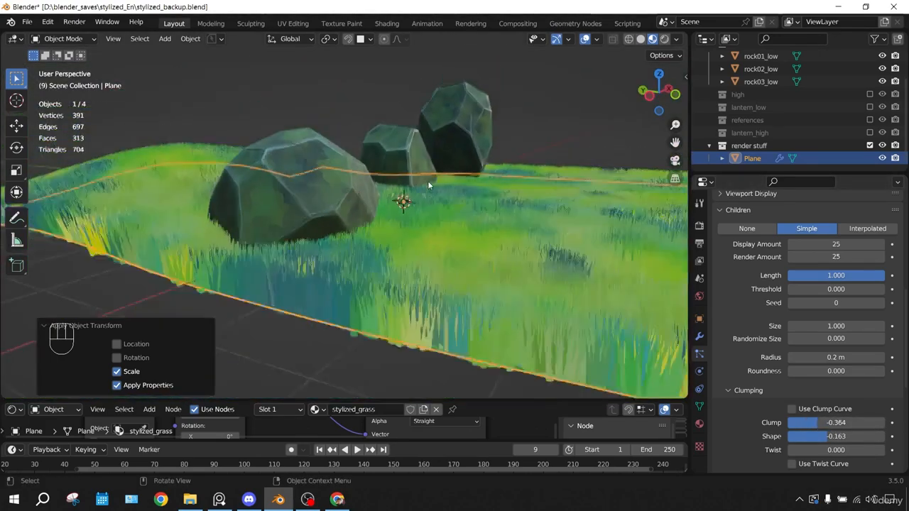
middle_drag(428, 180, 347, 175)
scroll(365, 171, up, 6)
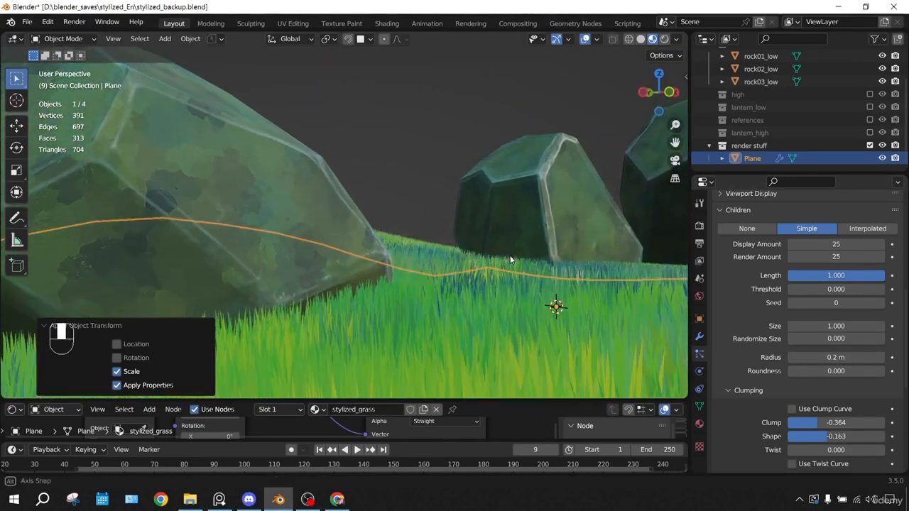
Set the hair children's radius to 0.3 m and their length to about 0.861
drag(793, 357, 817, 357)
middle_drag(435, 266, 493, 191)
drag(845, 276, 842, 275)
middle_drag(564, 211, 564, 198)
Set the children's size to about 0.953, Randomize Size to about 0.325 and the radius to 0.24 m
drag(810, 339, 840, 339)
drag(836, 326, 834, 326)
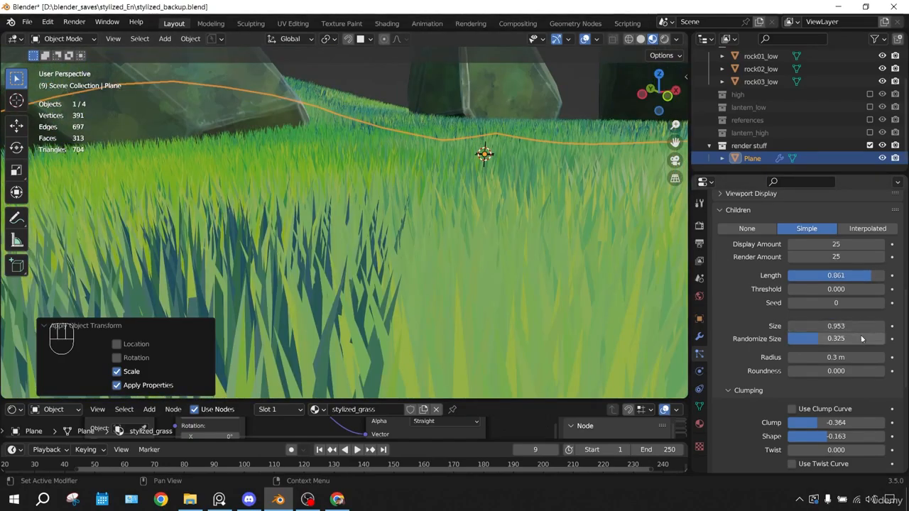
drag(836, 357, 823, 357)
scroll(566, 196, down, 2)
middle_drag(565, 197, 502, 219)
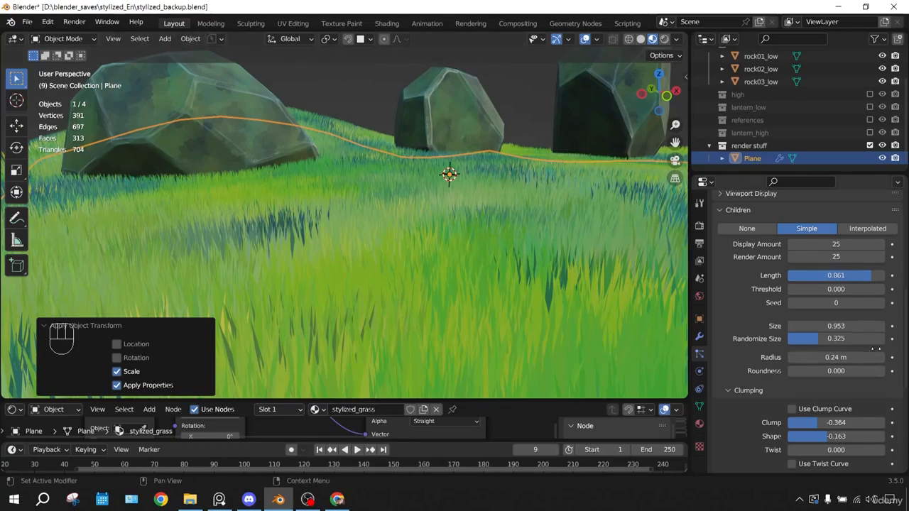
Set the ground's hair particle number to 3000
scroll(781, 226, up, 1)
middle_drag(487, 184, 447, 233)
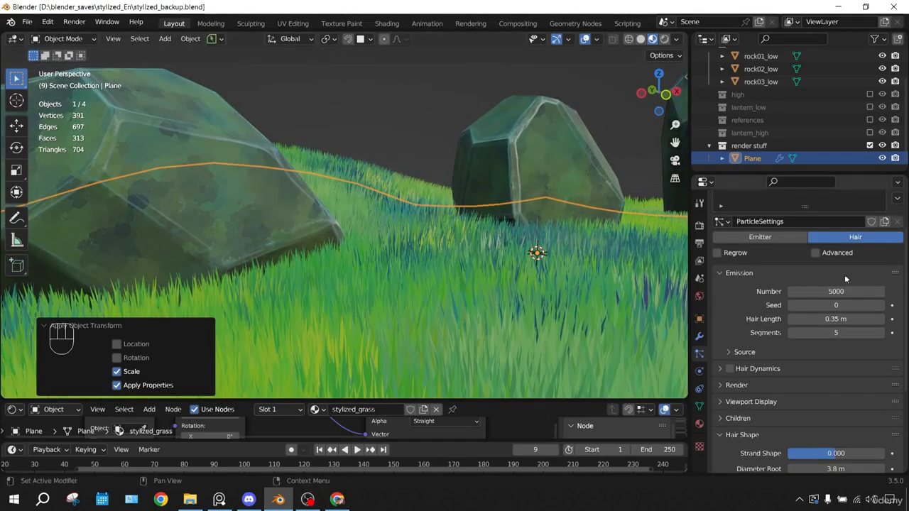
click(849, 291)
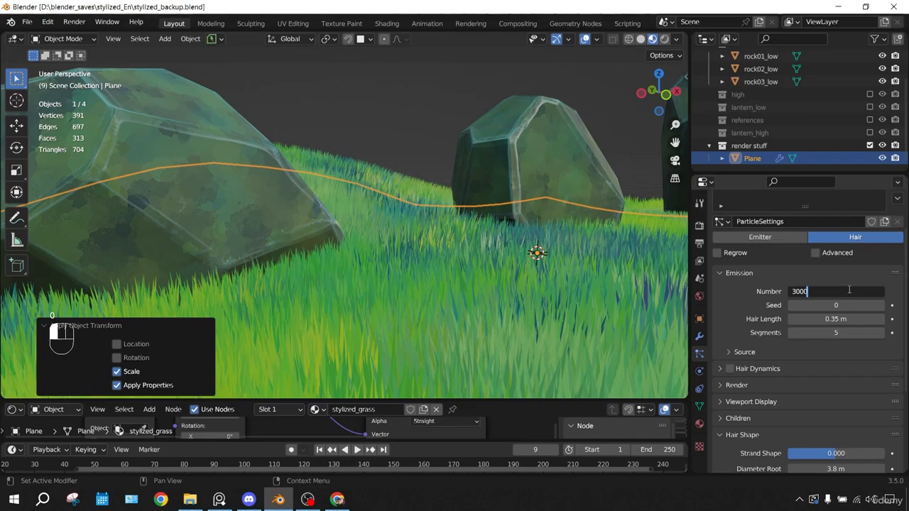
key(Return)
middle_drag(284, 114, 340, 189)
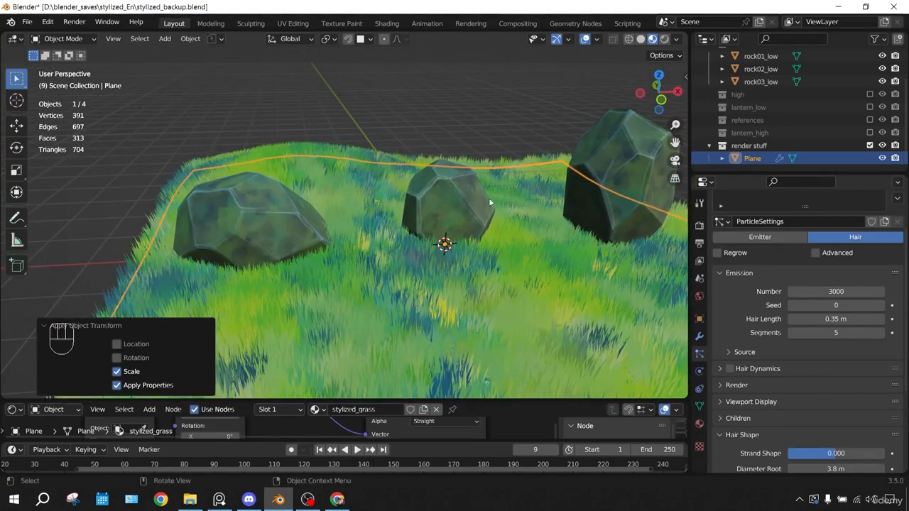
Move the tall rock rock01_low along X and Y to a new spot on the grass
click(598, 169)
middle_drag(555, 162, 576, 181)
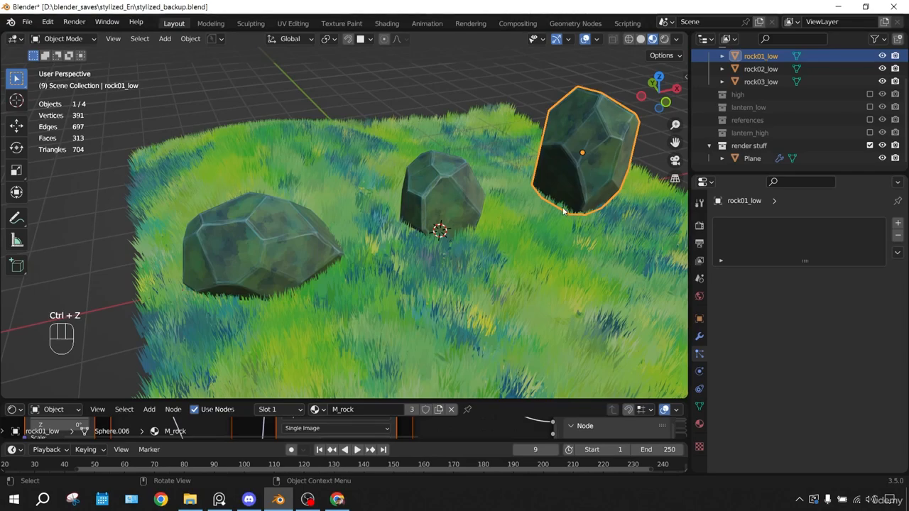
key(g)
key(x)
click(366, 226)
Raise the tall rock about 0.38 m along Z
key(g)
key(y)
click(291, 169)
key(g)
key(g)
key(z)
click(261, 160)
middle_drag(249, 169, 329, 151)
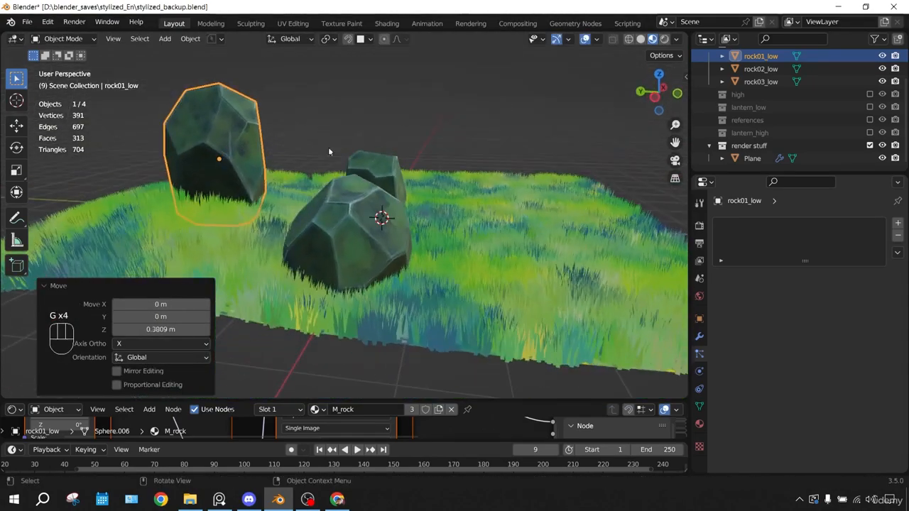
Shift the tall rock along Y to place it behind the other rocks
key(g)
key(y)
click(217, 187)
middle_drag(210, 186, 101, 186)
Try a vertical move of the tall rock in the front view and undo it
key(KP_1)
key(g)
key(z)
click(394, 152)
middle_drag(396, 145, 401, 154)
key(ctrl+super+z)
Adjust the tall rock's height along Z so its base sits in the grass
key(g)
key(z)
click(365, 177)
key(g)
key(z)
click(363, 191)
shift+middle_drag(364, 192, 402, 245)
scroll(404, 191, up, 2)
key(g)
right_click(428, 188)
key(ctrl+z)
key(g)
key(z)
right_click(387, 227)
key(ctrl+z)
Rotate the tall rock about Z by about -163°, and again by about -61°
key(r)
key(z)
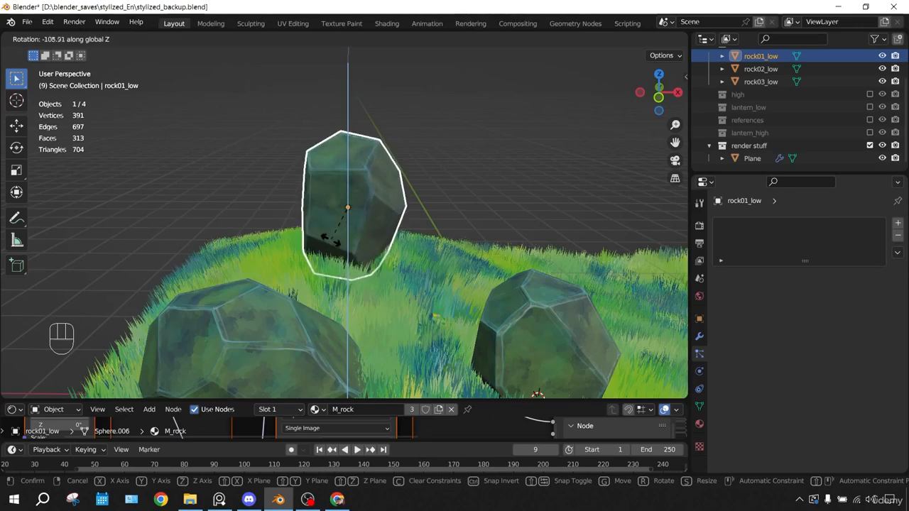
click(421, 212)
key(r)
key(z)
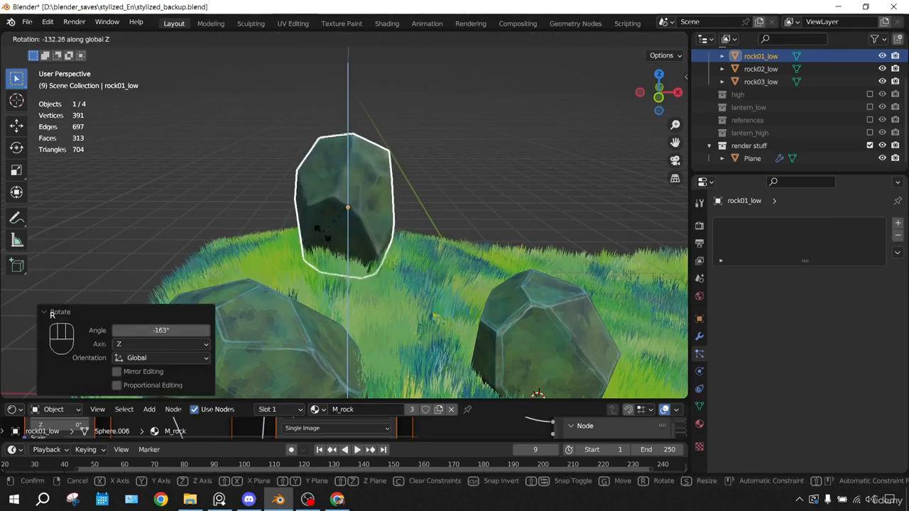
click(435, 257)
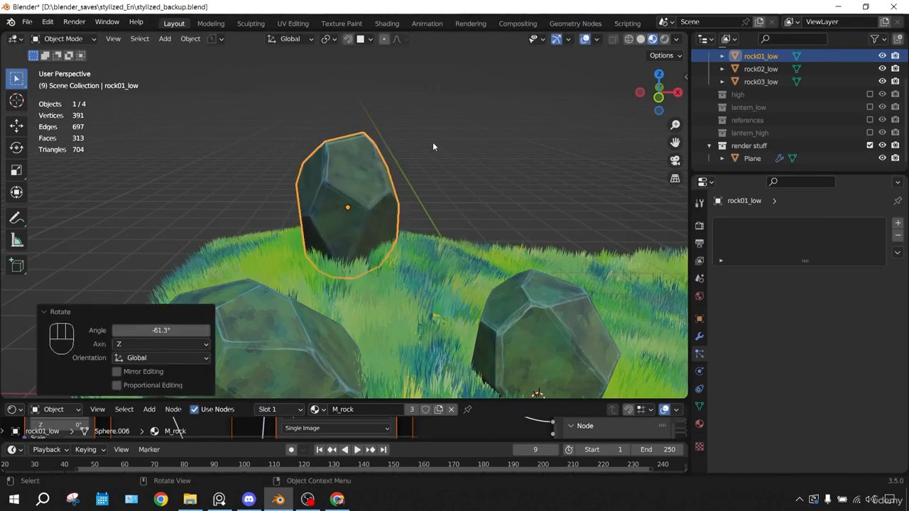
Tilt the tall rock about X and turn it about Z
middle_drag(433, 143, 485, 144)
key(r)
key(x)
click(437, 118)
key(r)
key(z)
click(277, 240)
middle_drag(277, 239, 326, 213)
Move rock02_low about 3.14 m along Y, back toward the tall rock
click(509, 268)
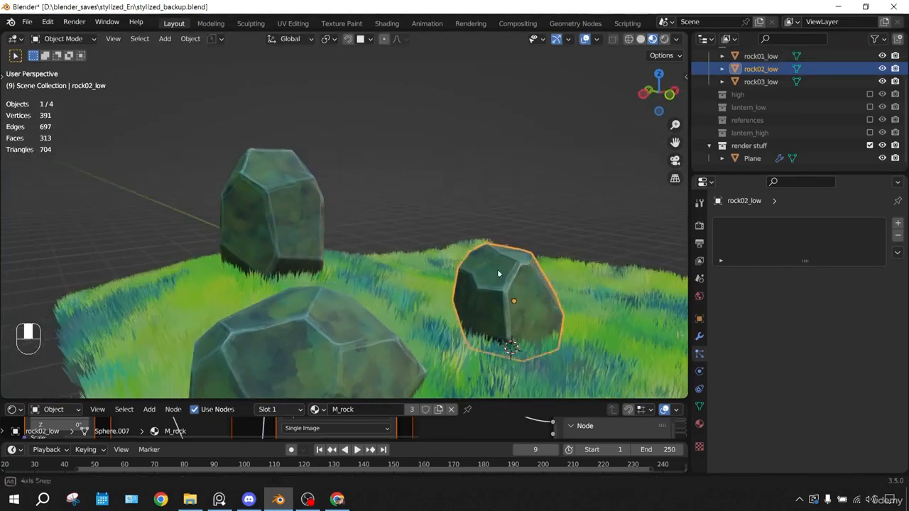
middle_drag(508, 269, 509, 300)
key(g)
key(y)
click(426, 188)
Move rock02_low about -0.64 m along Y
key(KP_1)
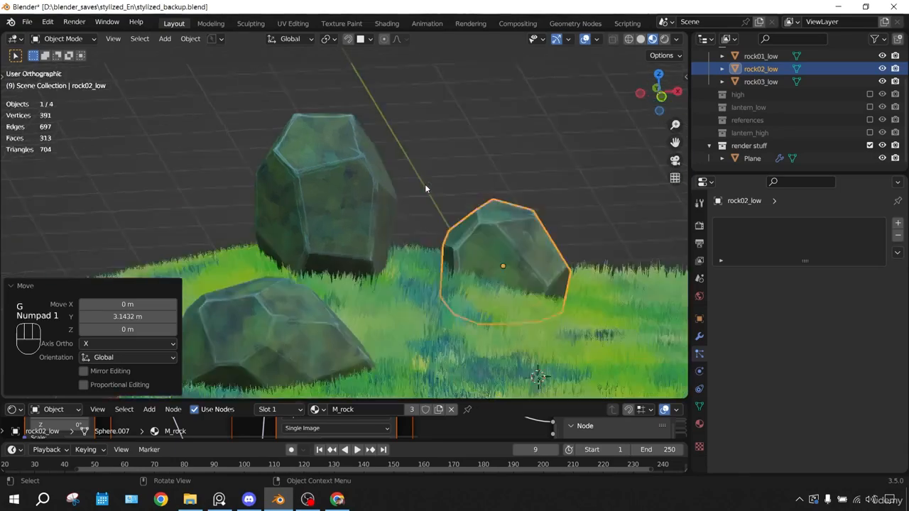
key(g)
click(471, 190)
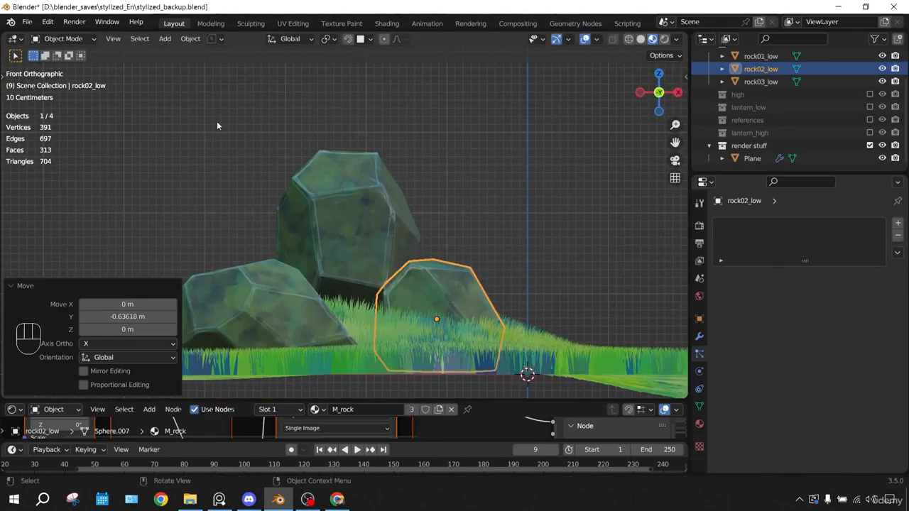
Position rock02_low along Y and X in the top view so it sits against the tall rock
key(KP_7)
key(g)
key(y)
click(509, 135)
key(g)
key(x)
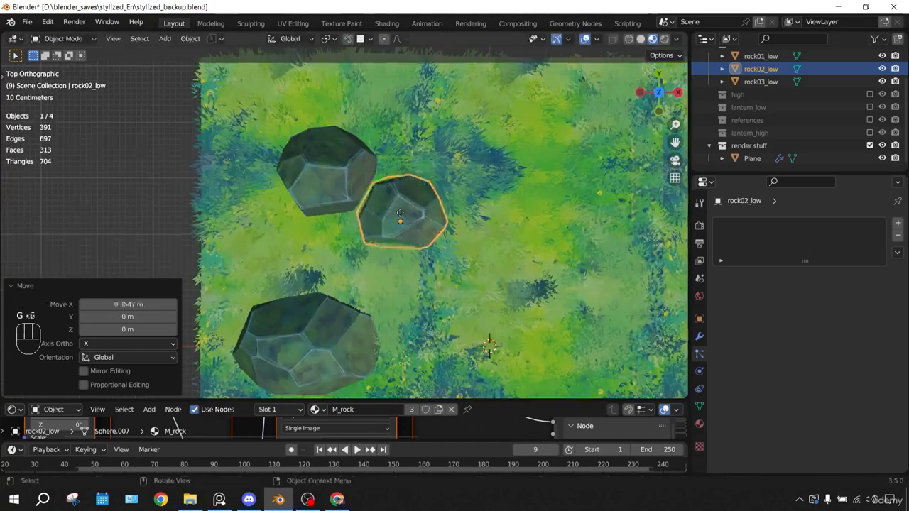
click(411, 217)
Rotate rock02_low about Z and nudge it along Y beside the tall rock
middle_drag(409, 214, 405, 100)
key(r)
key(z)
click(443, 243)
middle_drag(464, 246, 488, 316)
key(g)
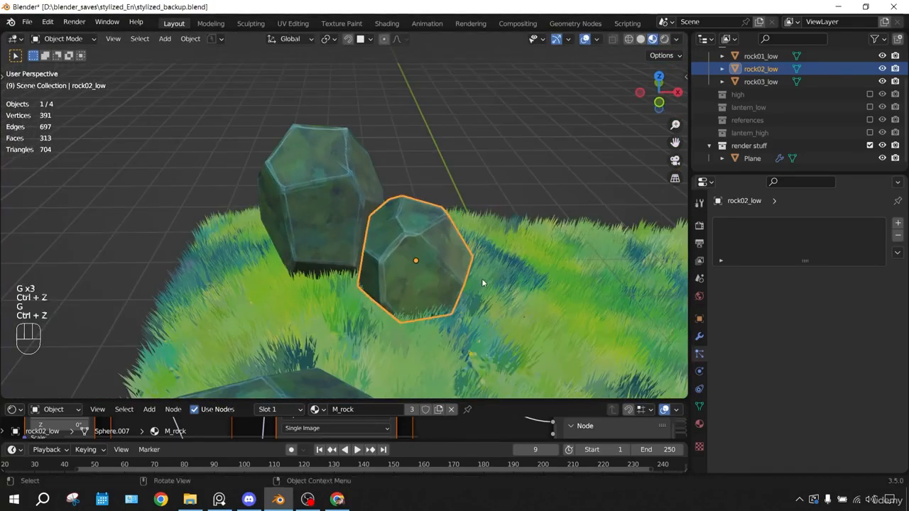
key(g)
key(y)
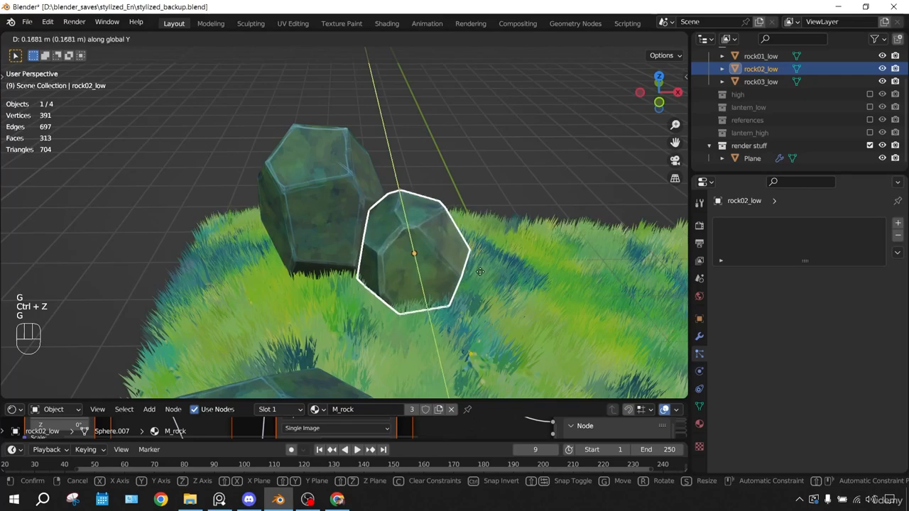
click(484, 278)
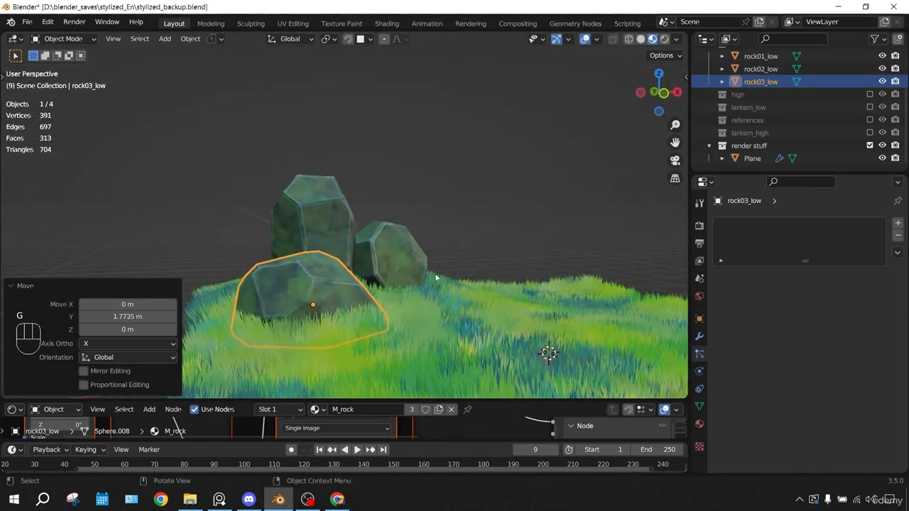
Scale down rock03_low in front of the other two rocks and raise it about 0.27 m along Z
key(s)
click(419, 277)
key(g)
key(z)
click(416, 263)
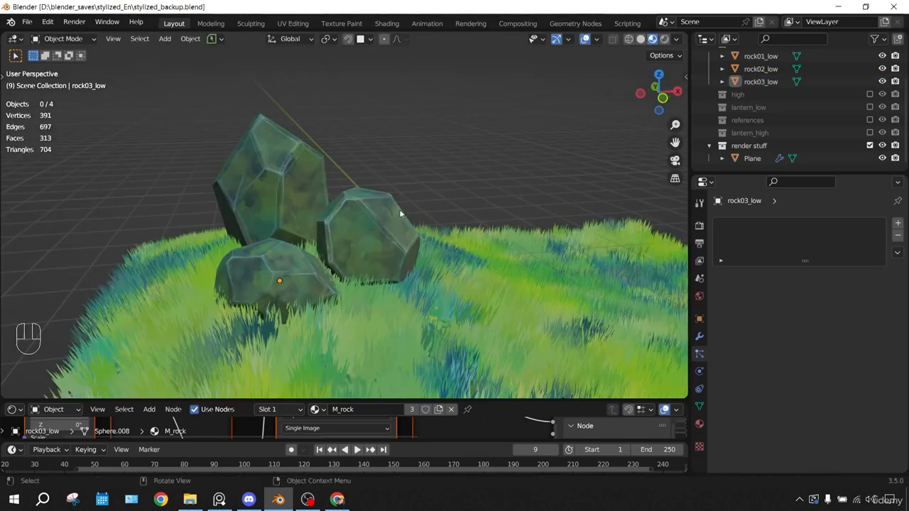
middle_drag(399, 209, 407, 191)
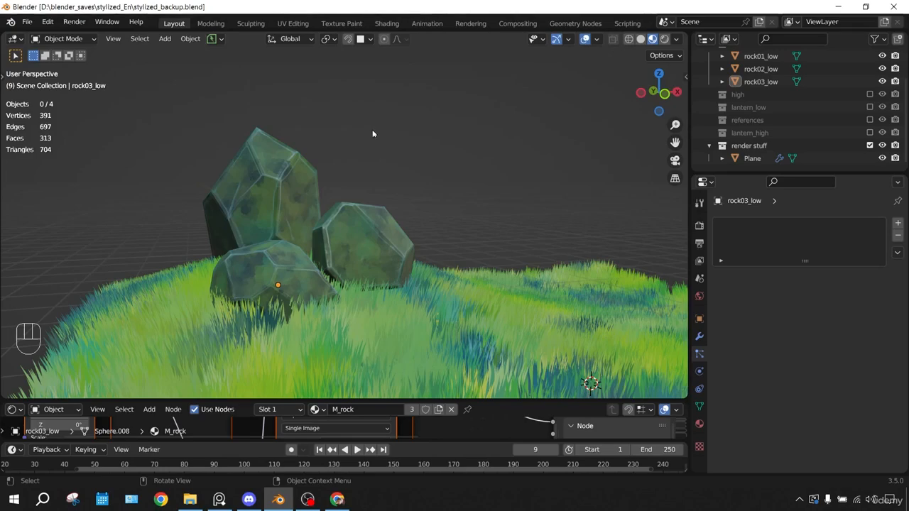
middle_drag(384, 131, 563, 178)
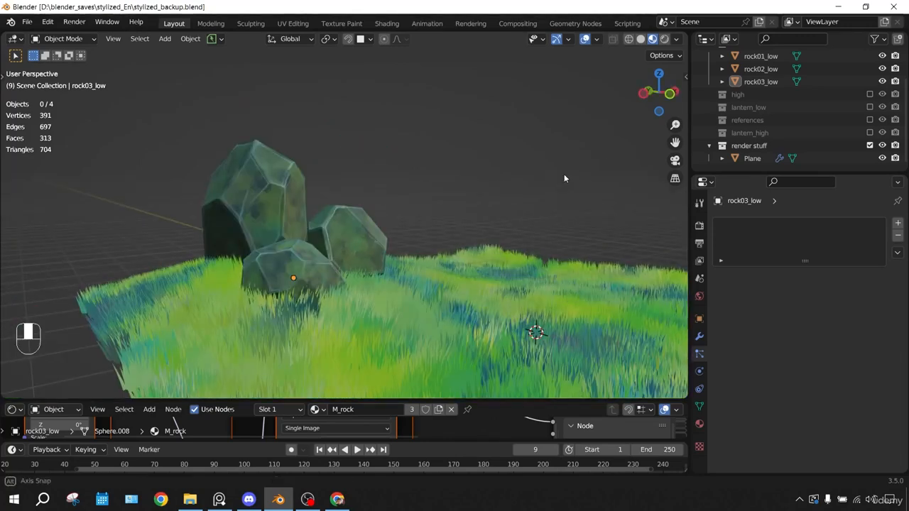
middle_drag(563, 178, 564, 178)
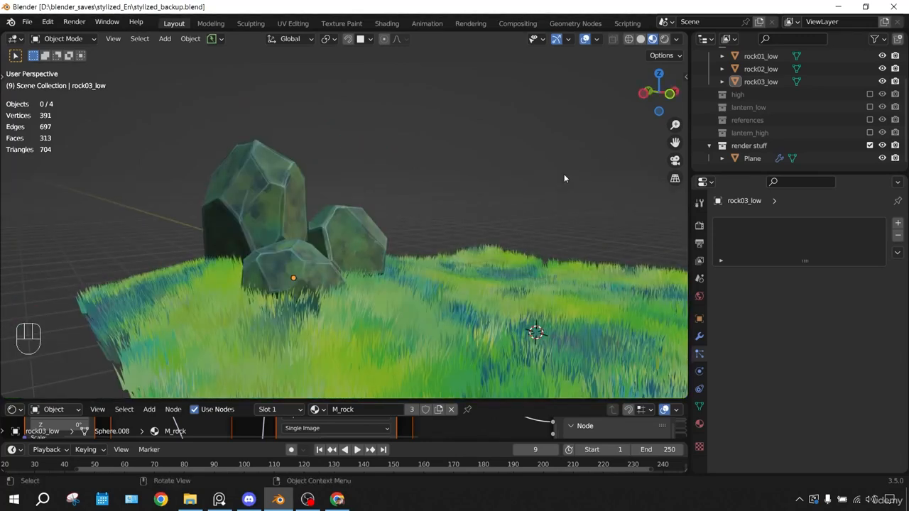
middle_drag(564, 177, 426, 166)
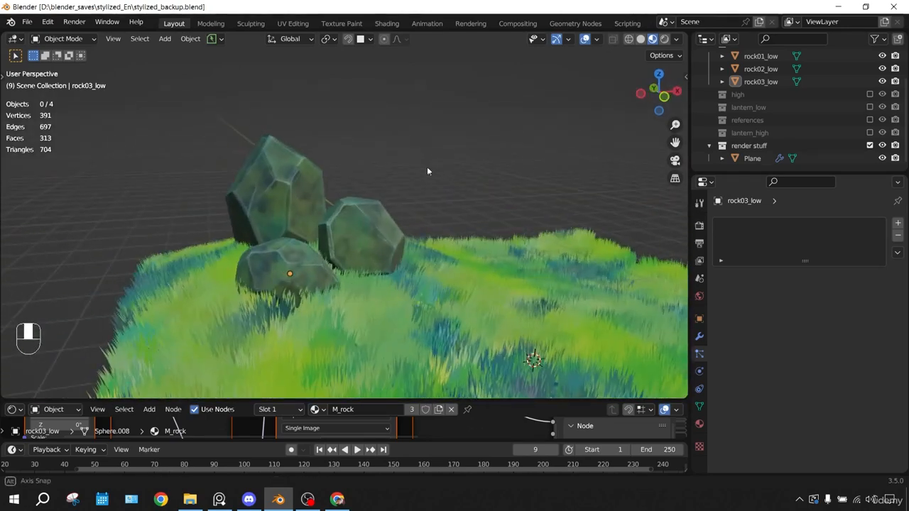
Enlarge the node editor and switch it from the rock's material to the World shader nodes
drag(231, 401, 227, 283)
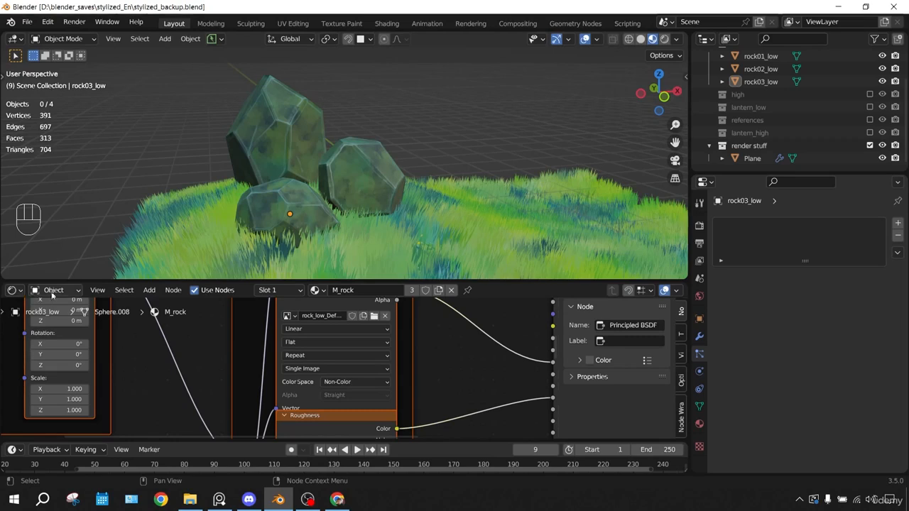
click(44, 291)
click(53, 319)
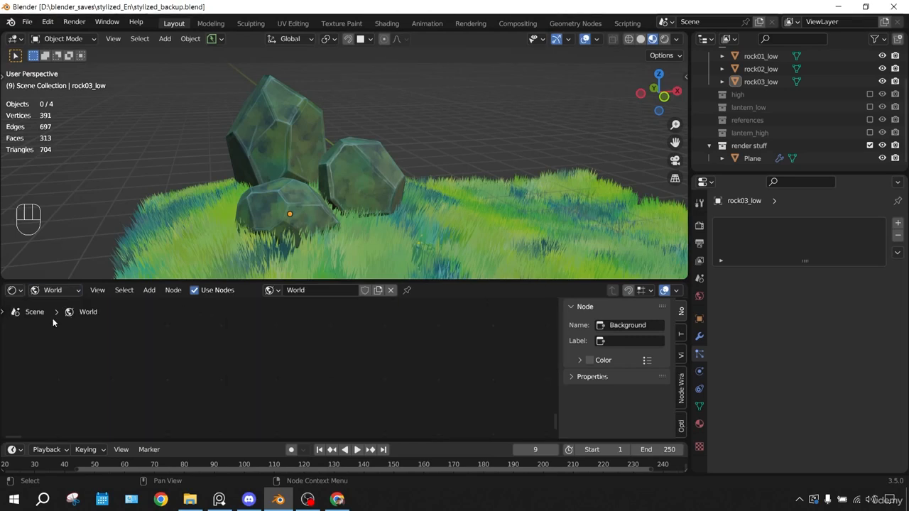
click(314, 346)
scroll(347, 355, down, 6)
middle_drag(530, 319, 300, 355)
scroll(359, 349, up, 3)
middle_drag(246, 338, 303, 339)
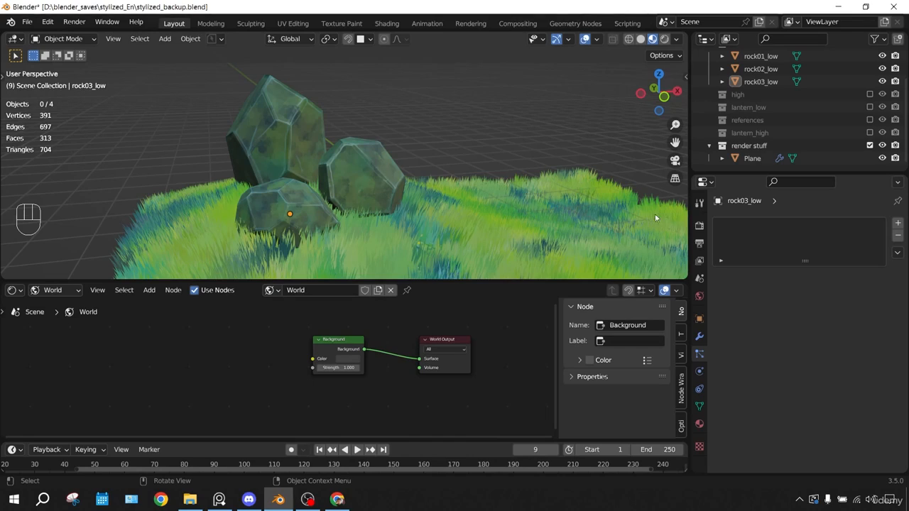
Add an Environment Texture node beside the Background node in the world shader
key(shift+a)
text(er)
text(v)
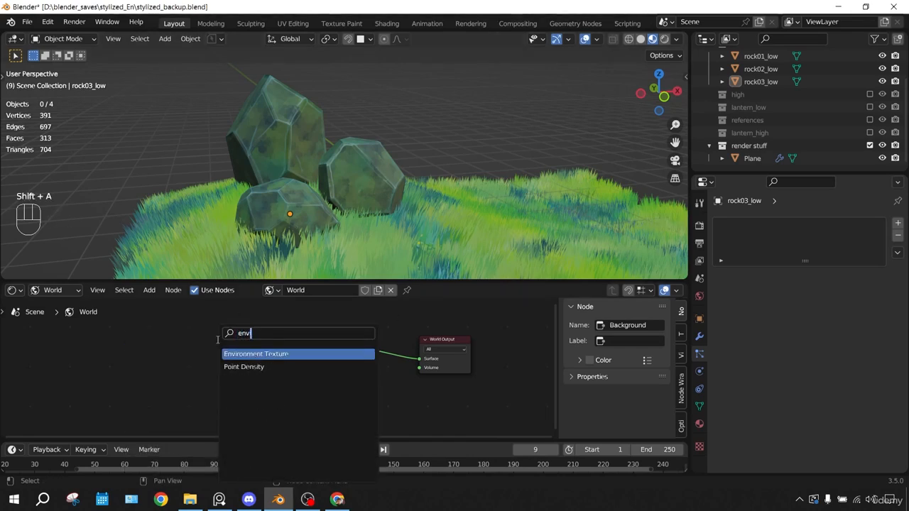
key(Return)
click(188, 333)
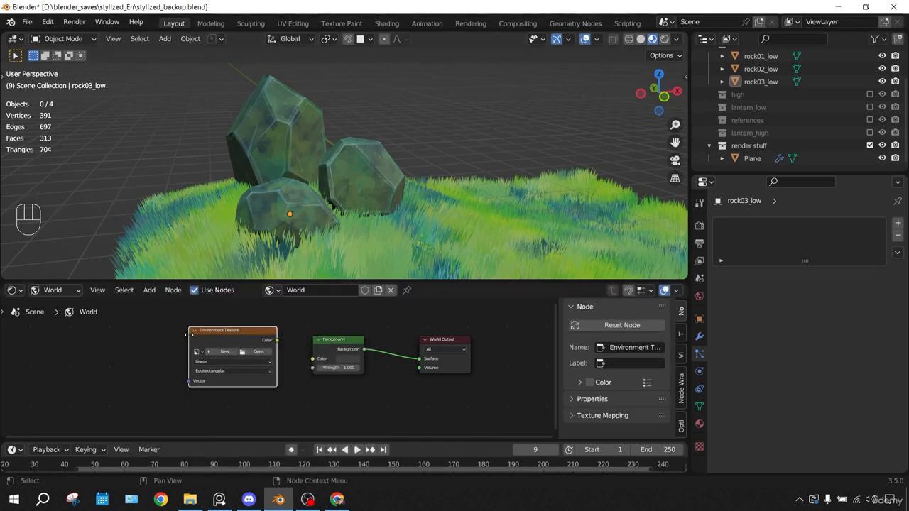
Load stylized.hdr into the Environment Texture node and connect its Color output to the Background color
click(256, 352)
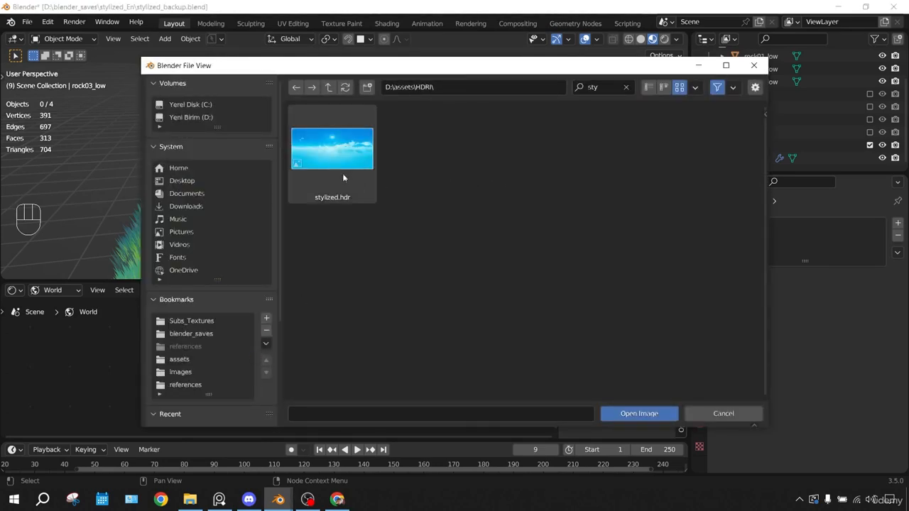
click(364, 165)
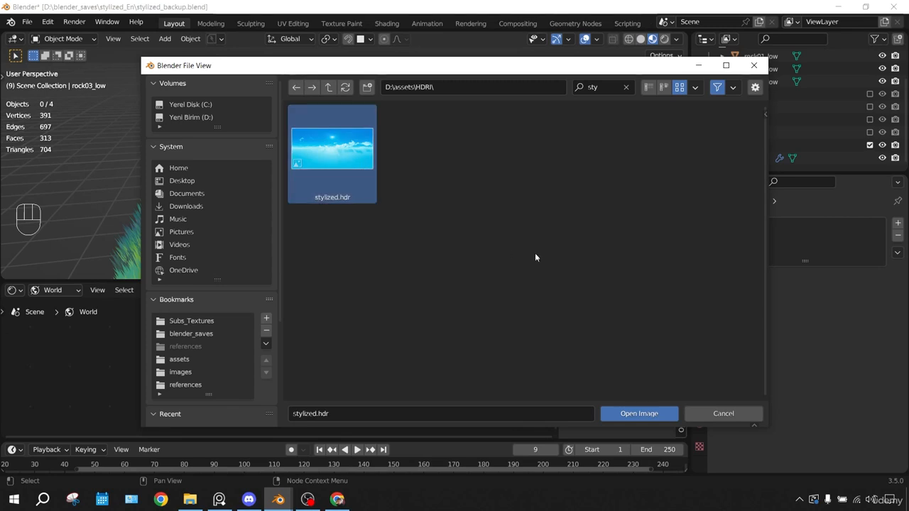
click(639, 413)
drag(277, 340, 312, 358)
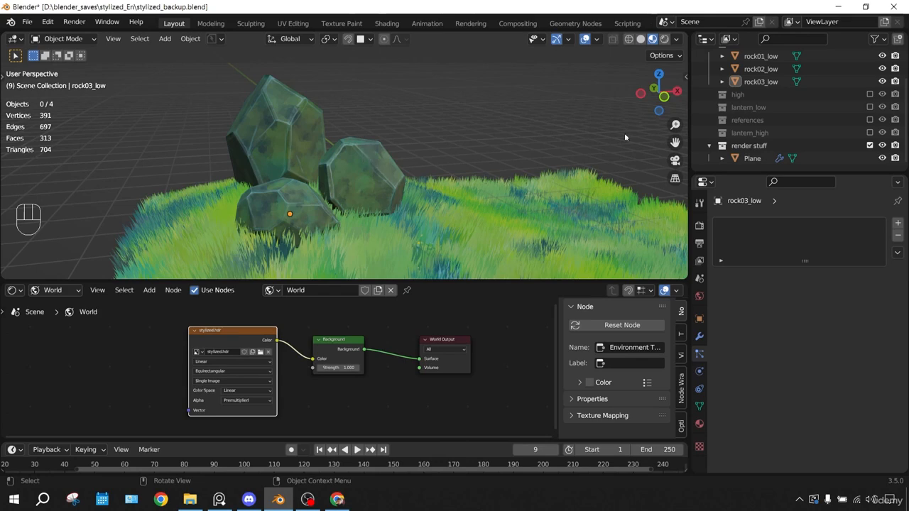
Switch the viewport to rendered shading and view the rocks against the sky
click(665, 39)
mouse_move(625, 85)
middle_down()
mouse_move(567, 136)
mouse_move(573, 129)
mouse_move(320, 138)
mouse_move(513, 124)
mouse_move(462, 166)
mouse_move(615, 172)
middle_up()
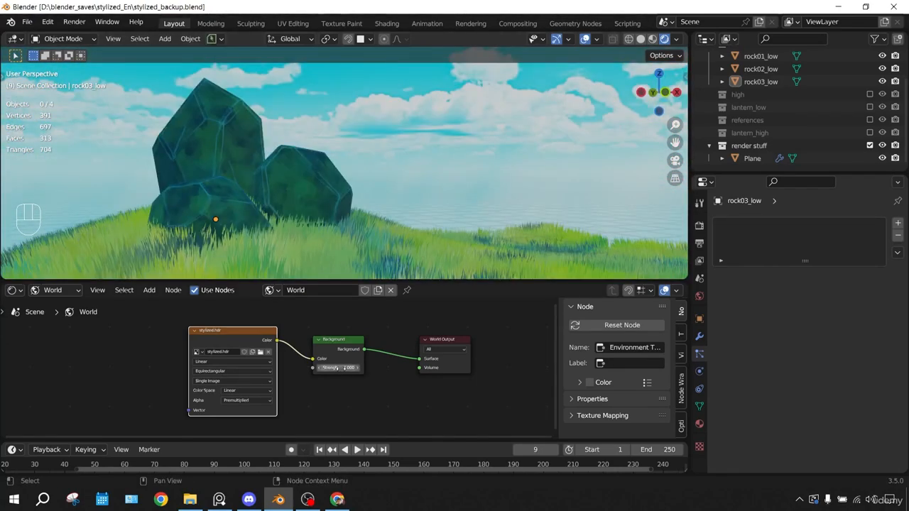
scroll(343, 368, up, 1)
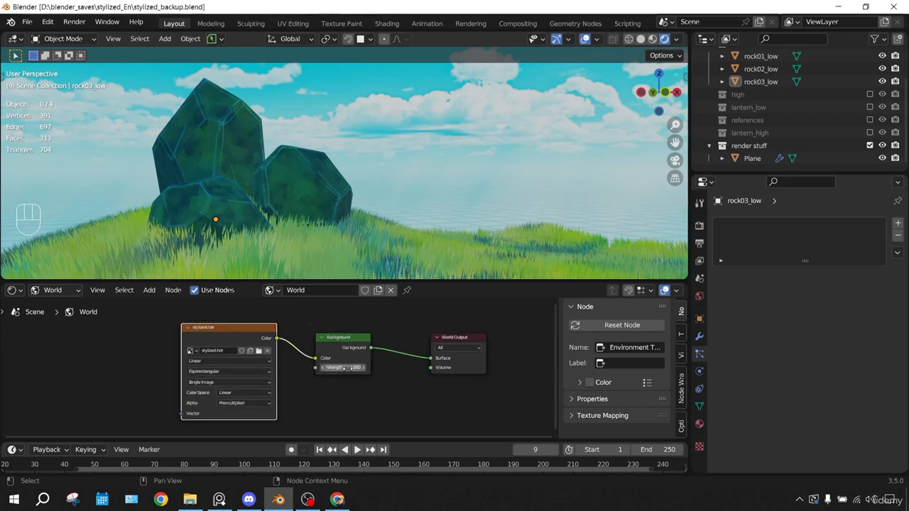
Try a strength of 2 on the world Background node and settle on 1.5
scroll(342, 368, up, 1)
double_click(367, 370)
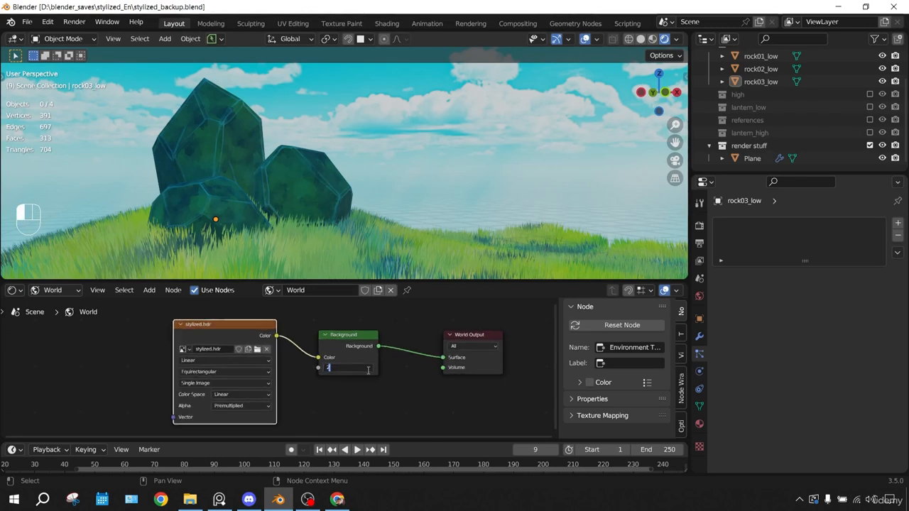
text(2)
key(Return)
double_click(366, 369)
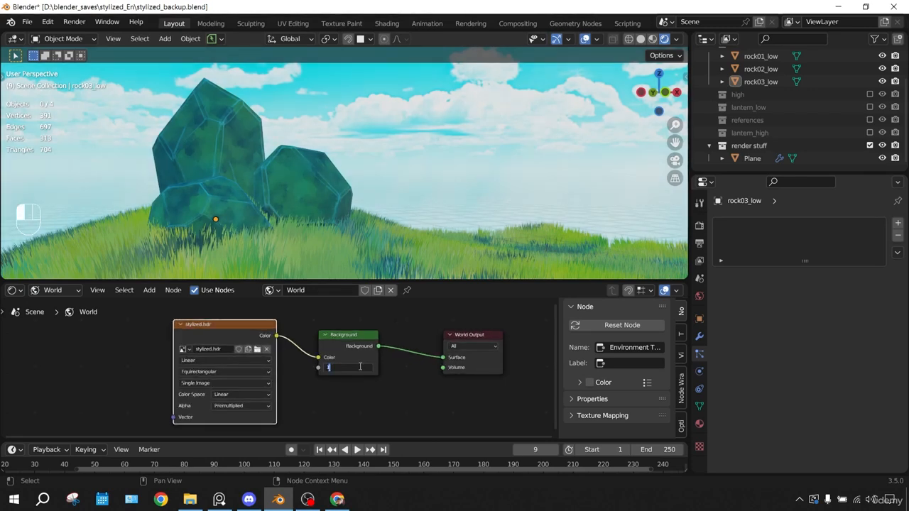
key(Return)
click(395, 373)
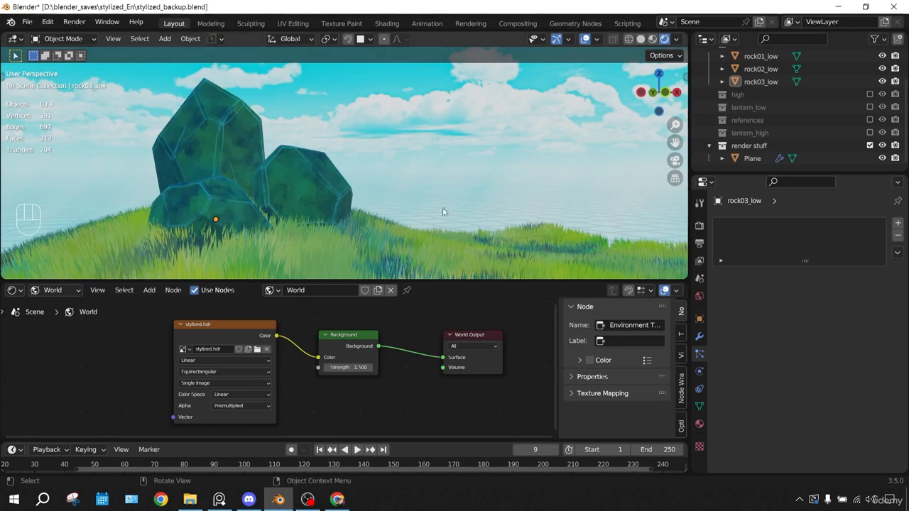
Select the grass ground plane and examine the rocks and grass under the sky lighting from several angles
middle_drag(481, 179, 479, 180)
click(367, 239)
middle_drag(420, 172, 460, 134)
middle_drag(440, 177, 458, 201)
middle_drag(306, 183, 347, 189)
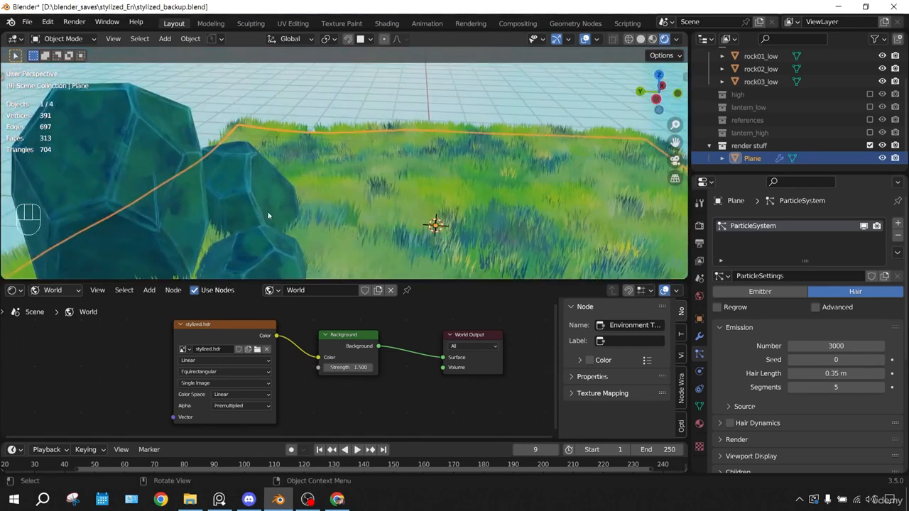
middle_drag(270, 211, 280, 154)
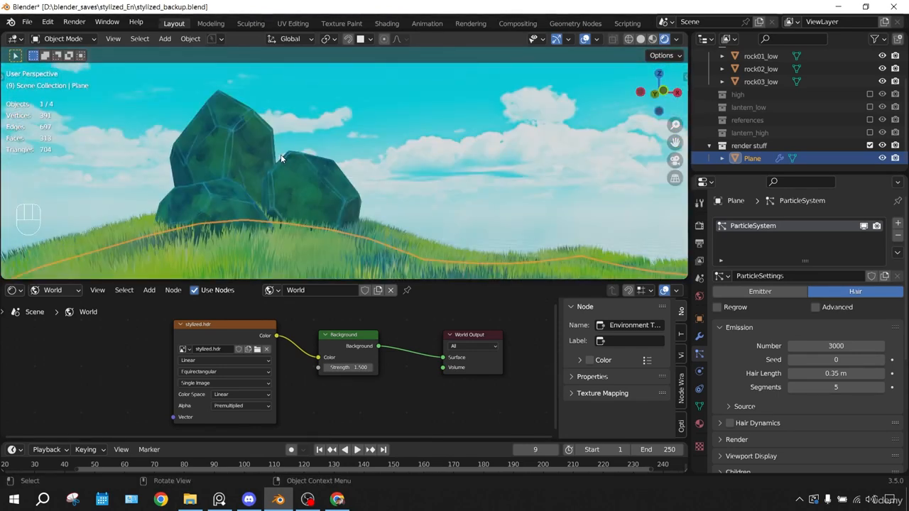